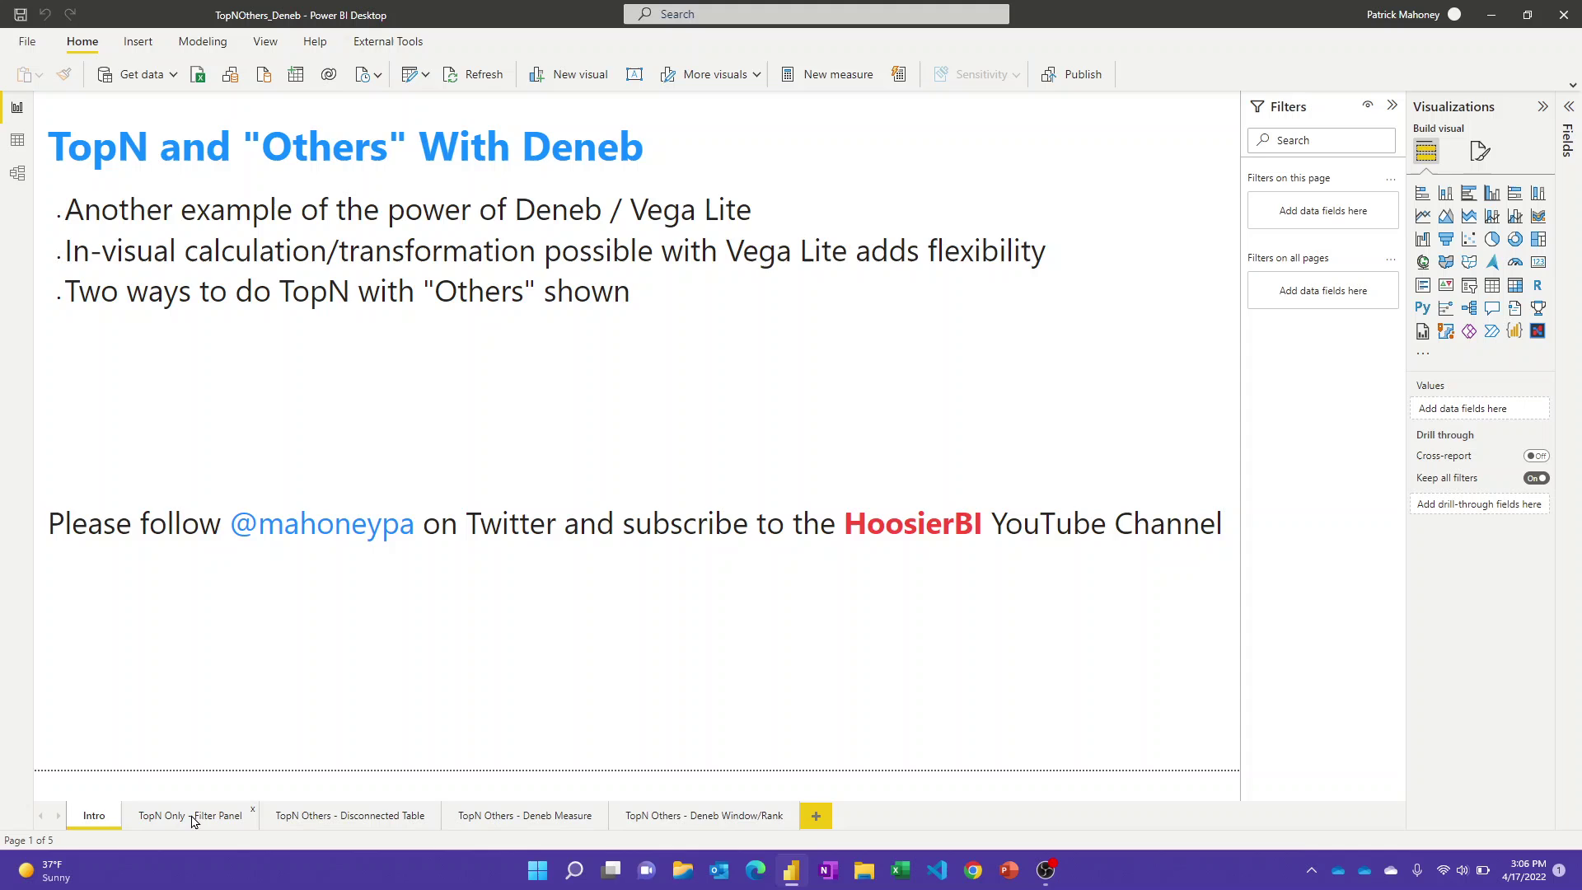
On the TopN Only - Filter Panel page, change the chart's Client Top N filter from 10 to 5 items.
left_click(194, 819)
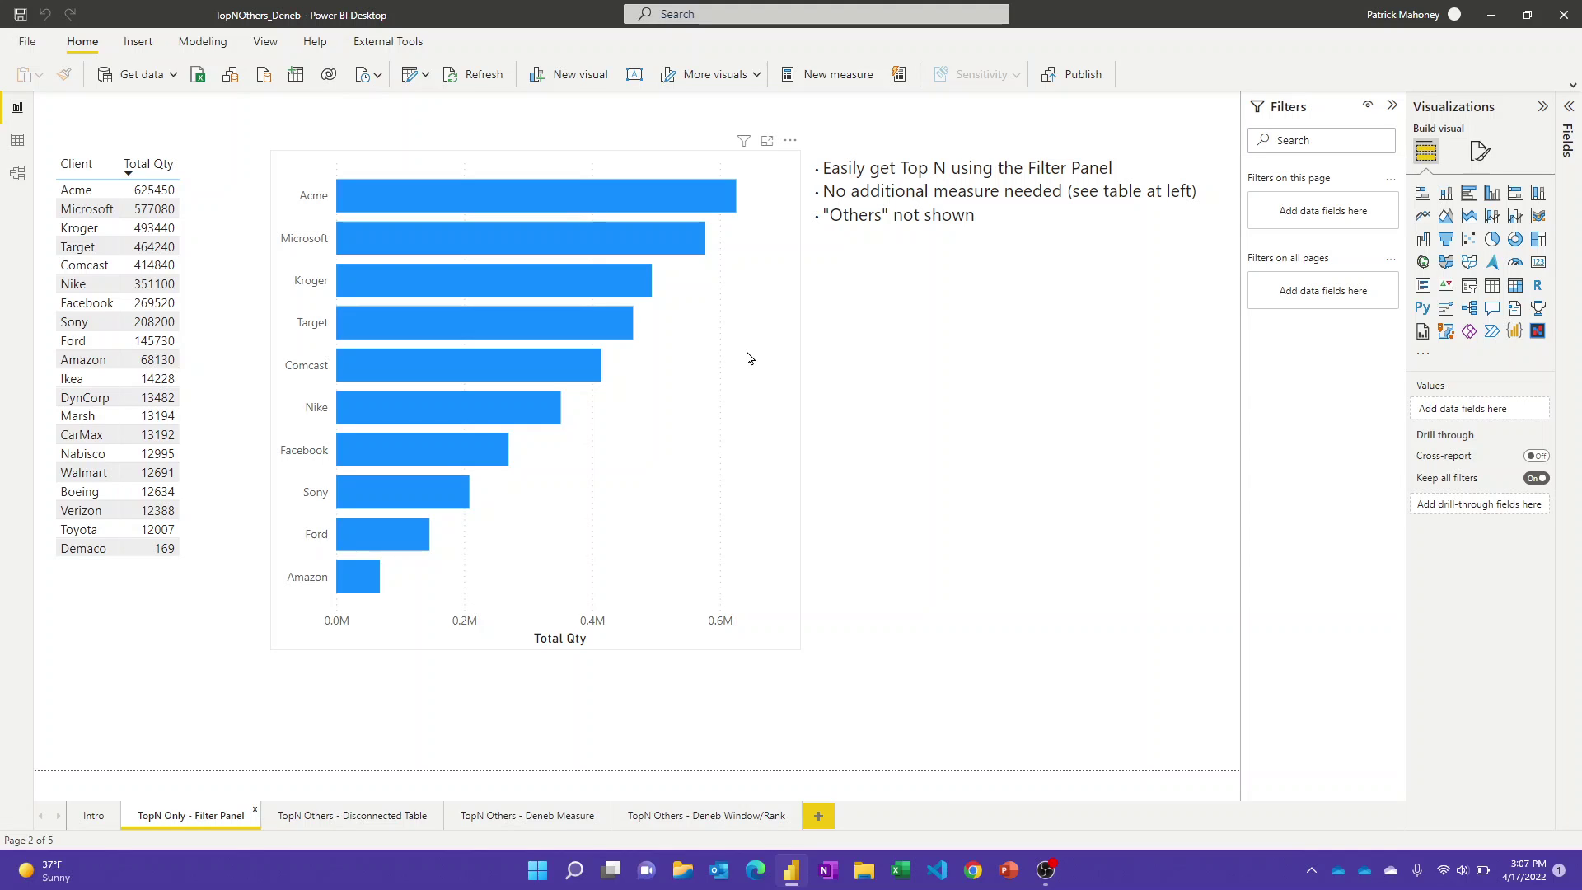
left_click(783, 358)
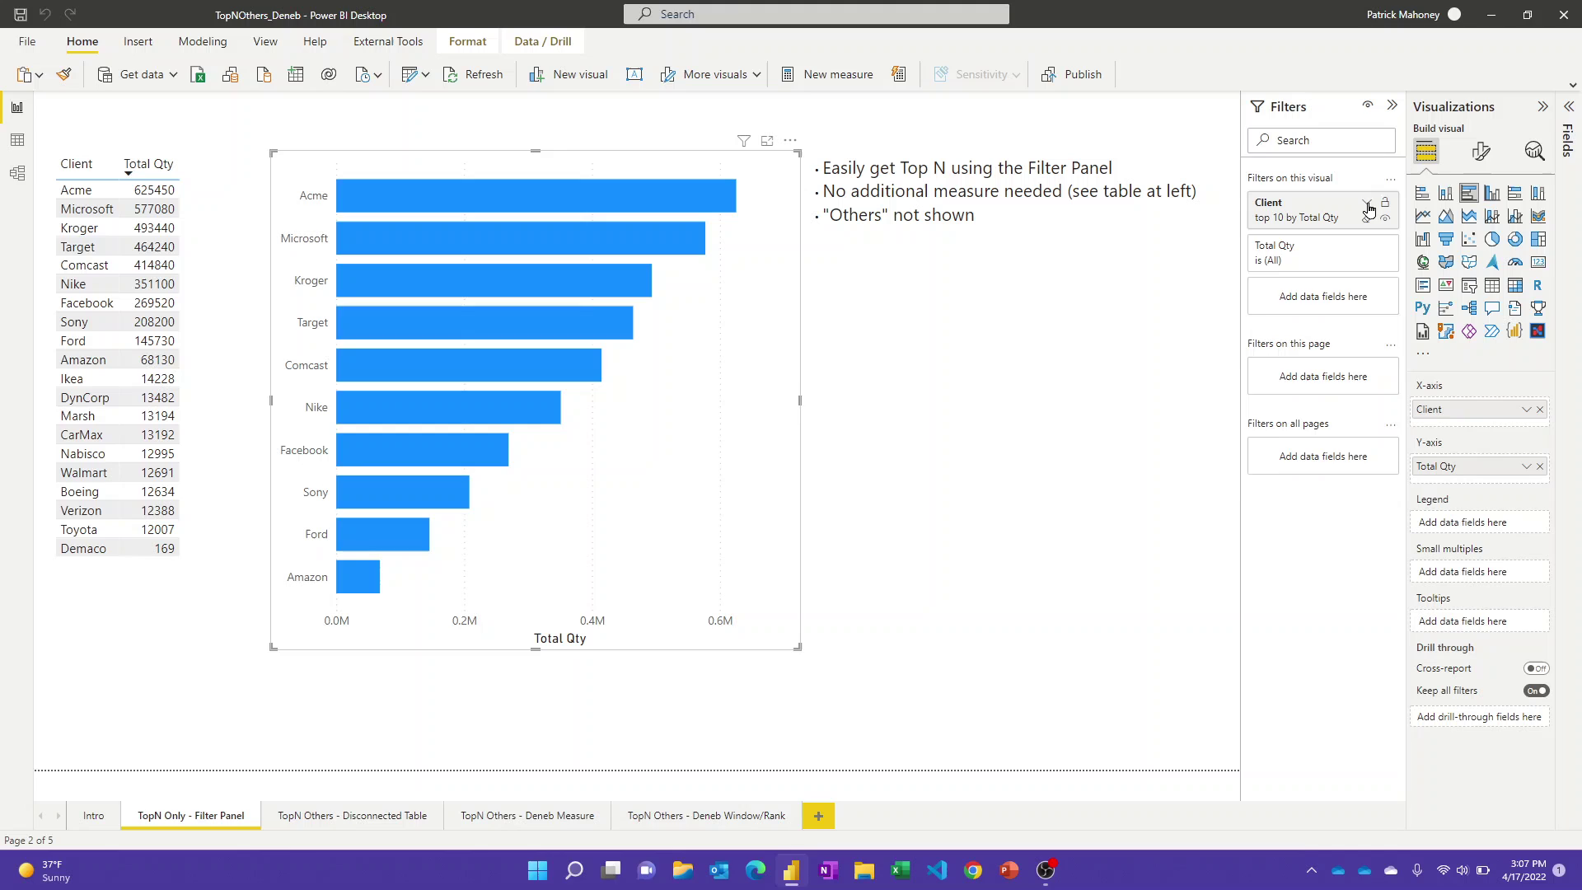
left_click(1366, 206)
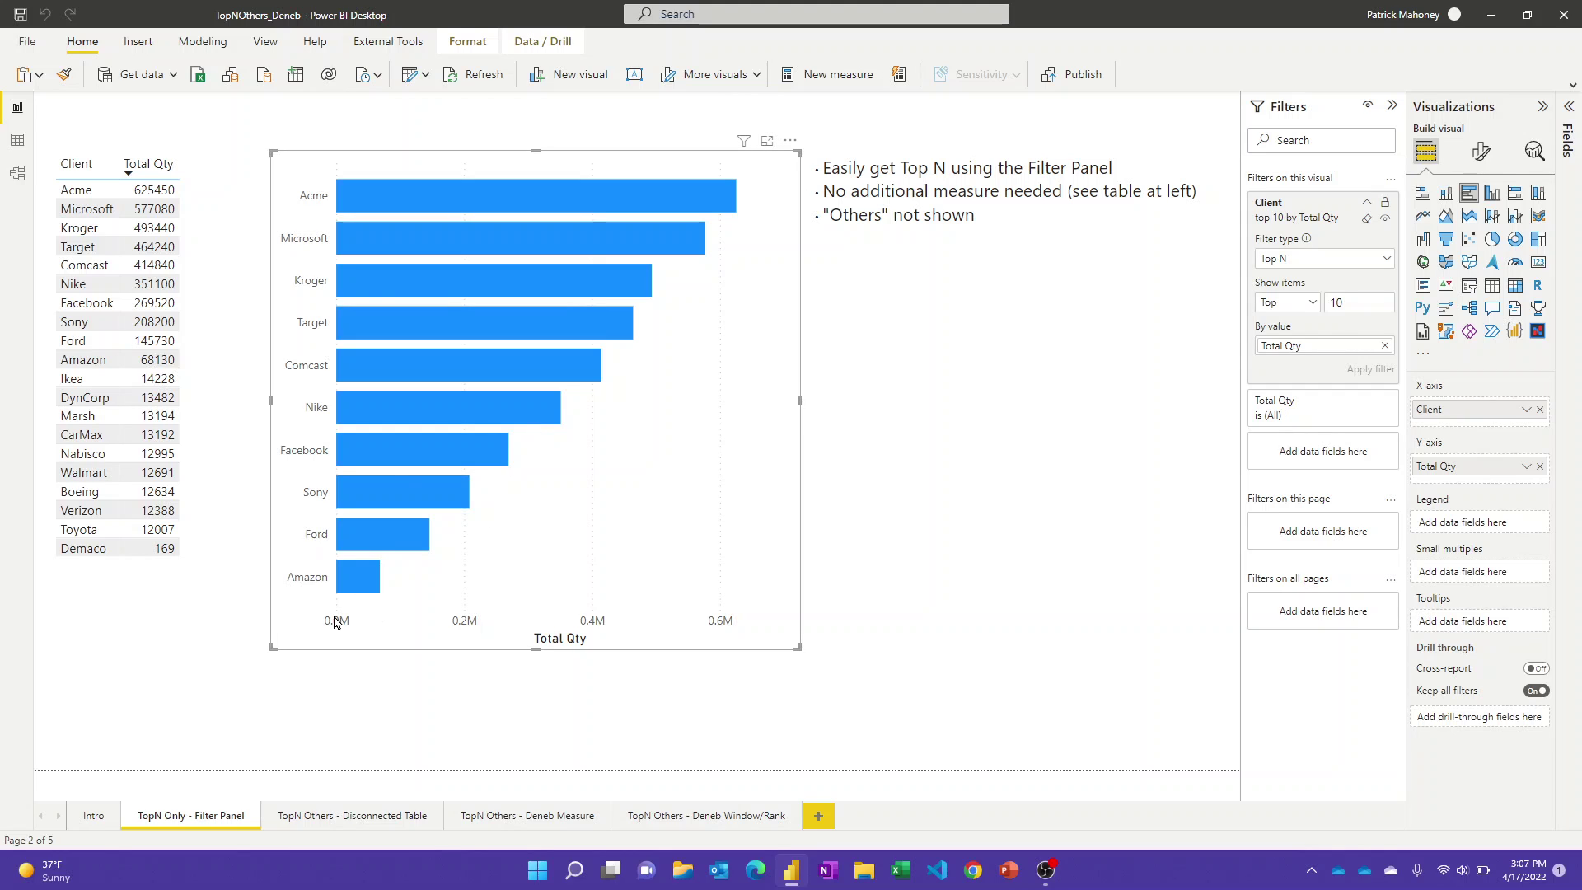
left_click(1361, 301)
double_click(1326, 302)
type("5")
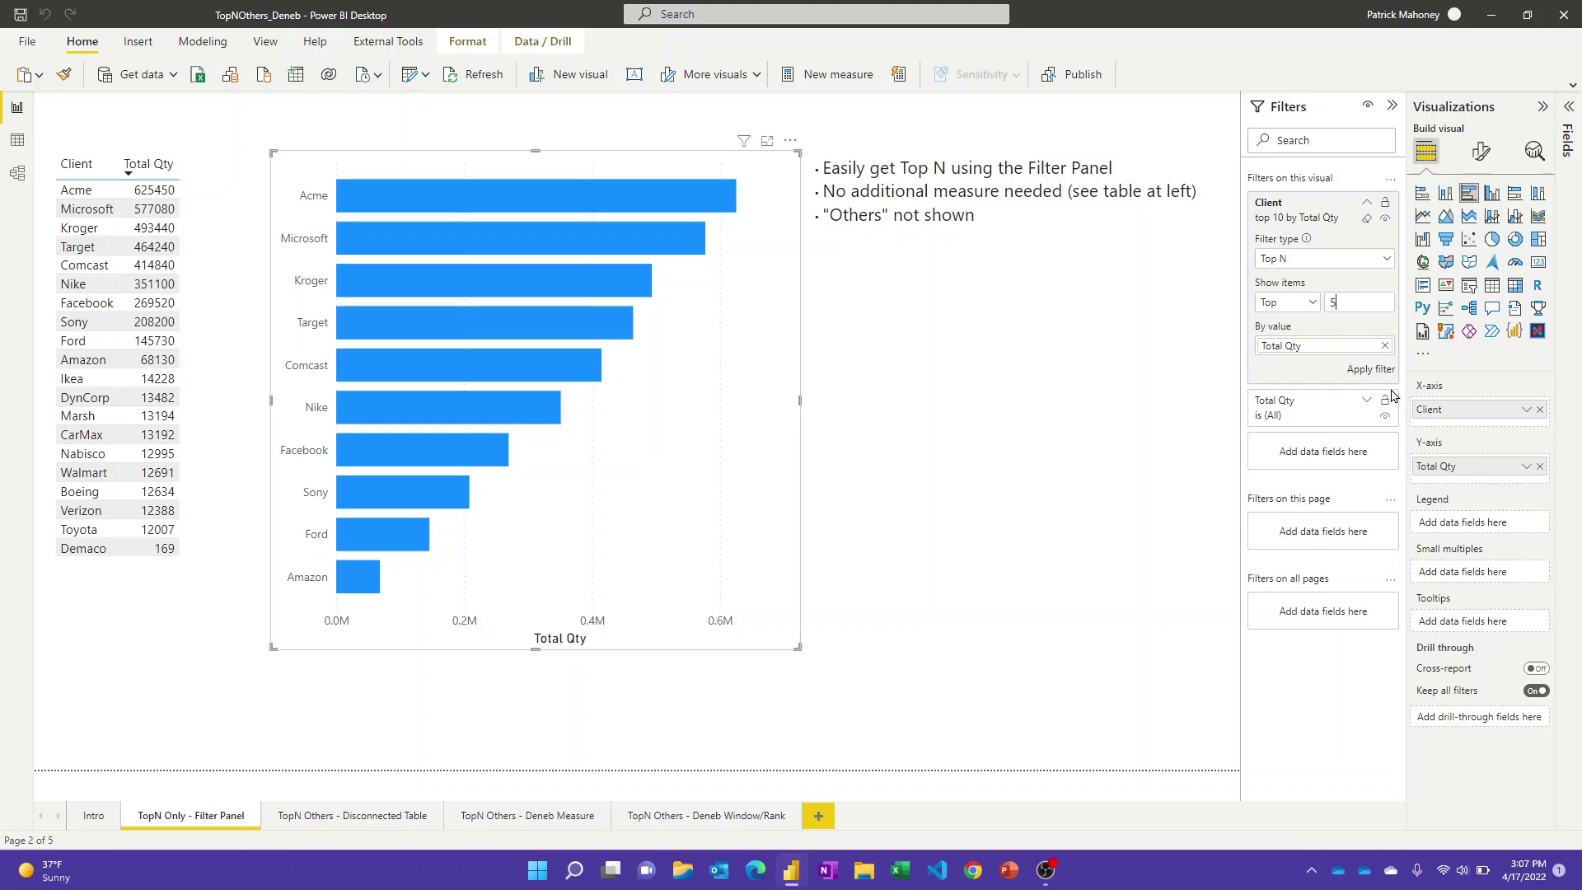
left_click(1371, 369)
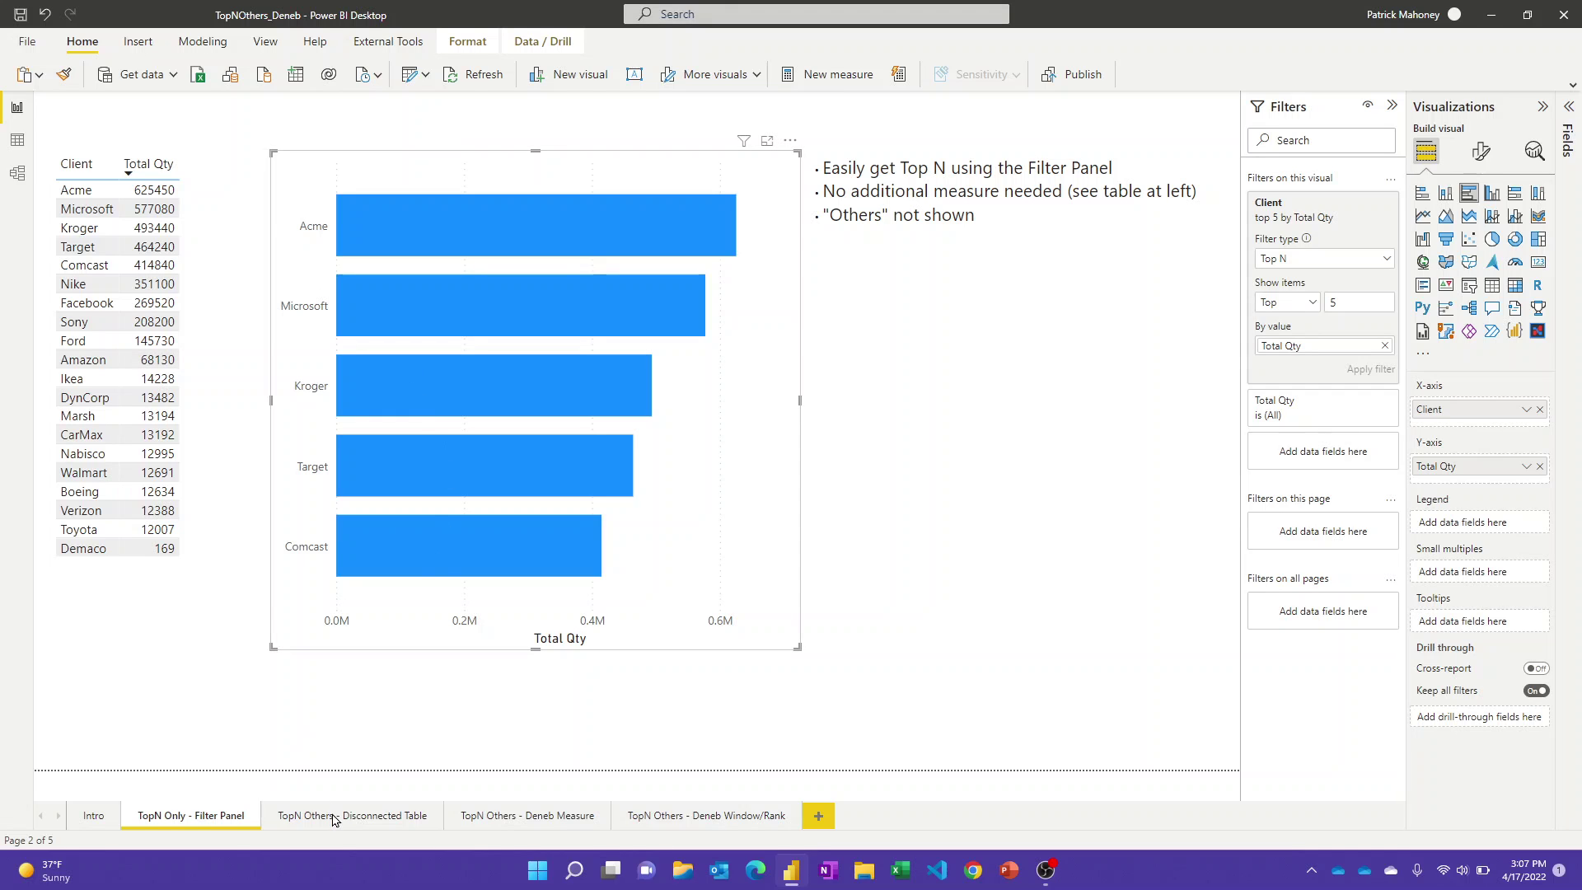
Go to the 'TopN Others - Disconnected Table' report page.
left_click(373, 818)
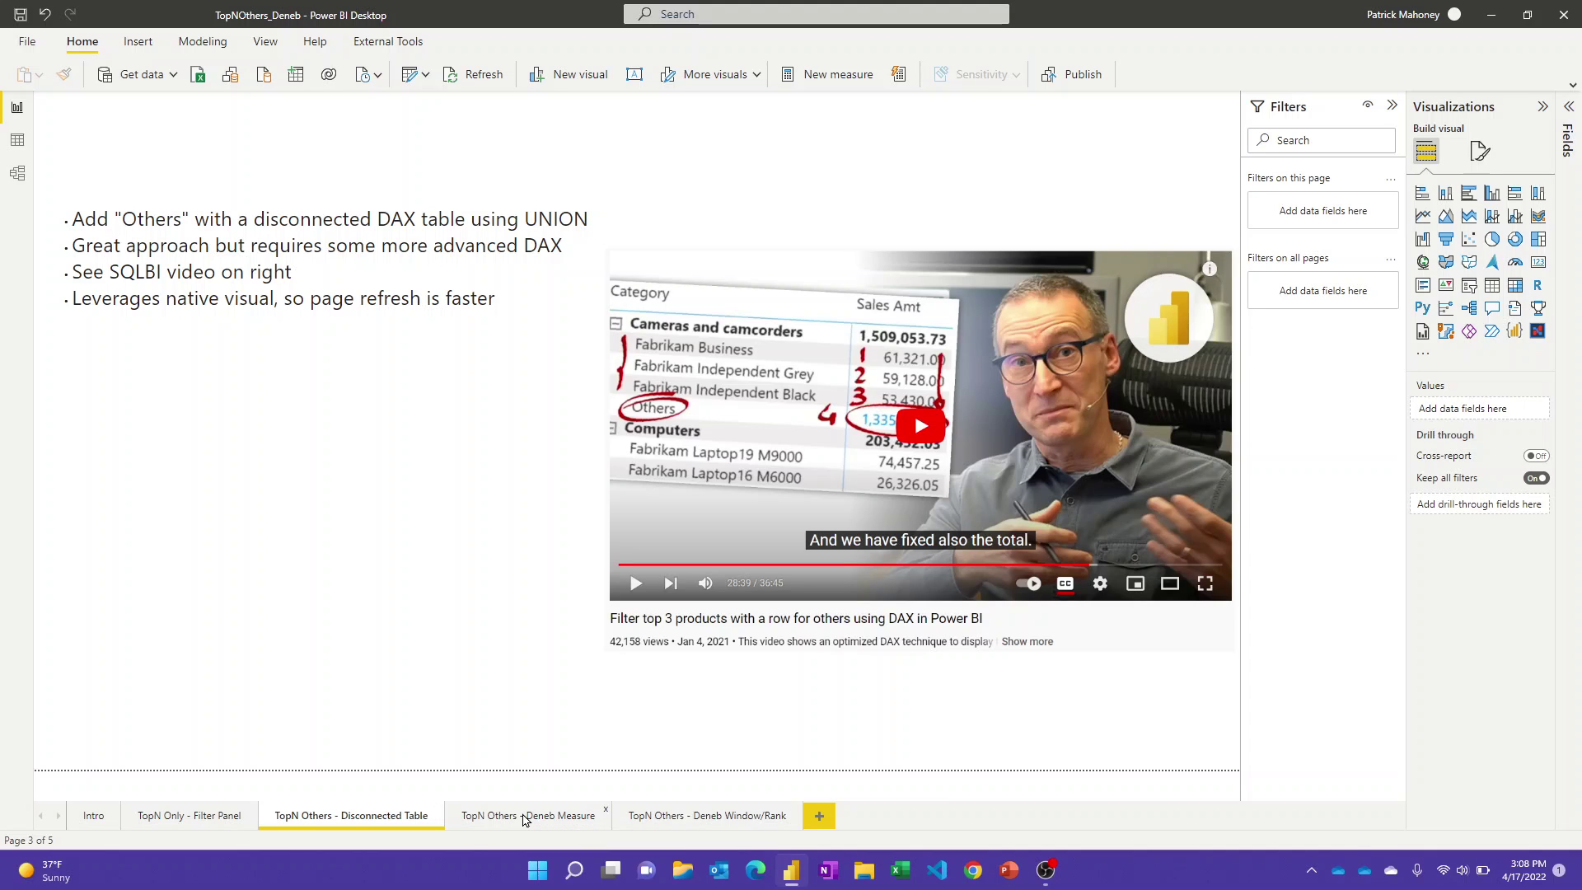
Show the TopN Others - Deneb Measure page and the More options menu of its bar chart.
left_click(525, 817)
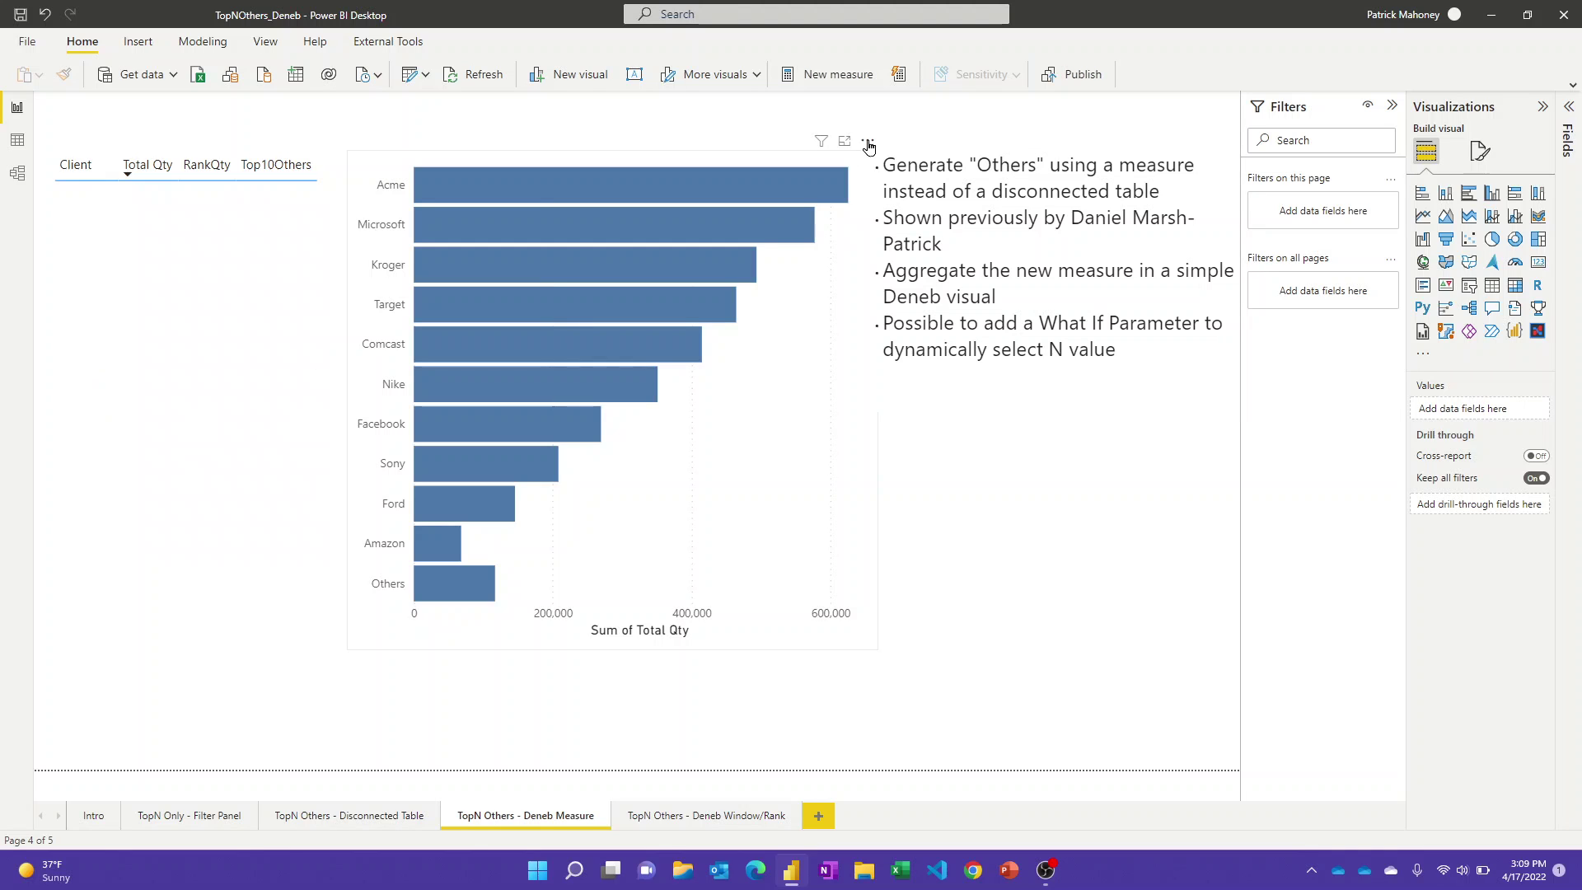
left_click(867, 142)
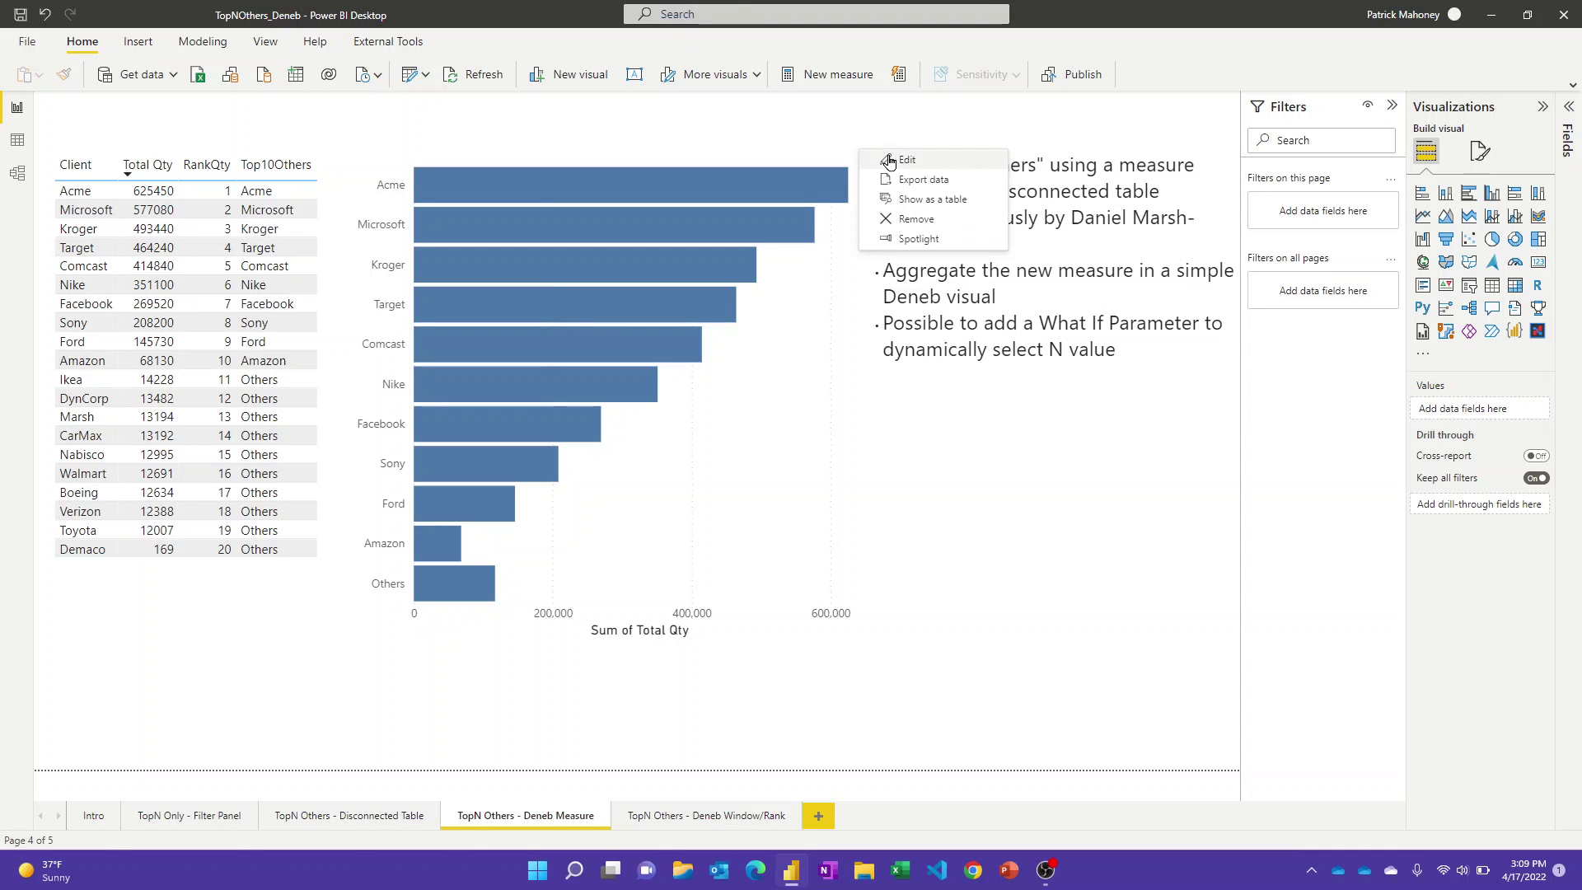
left_click(888, 160)
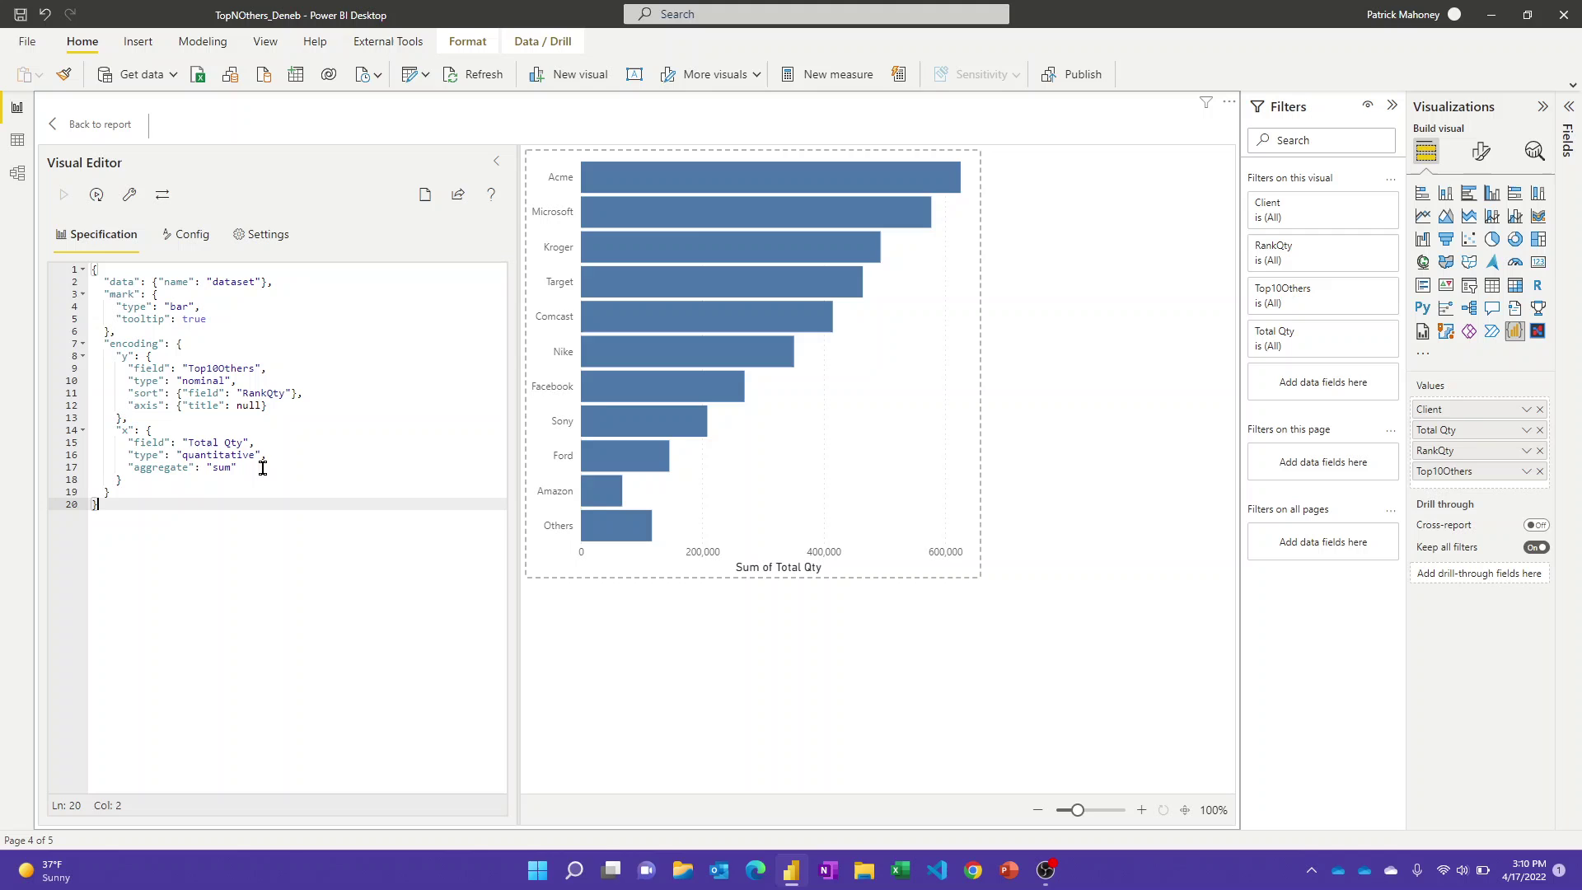
mouse_move(607, 521)
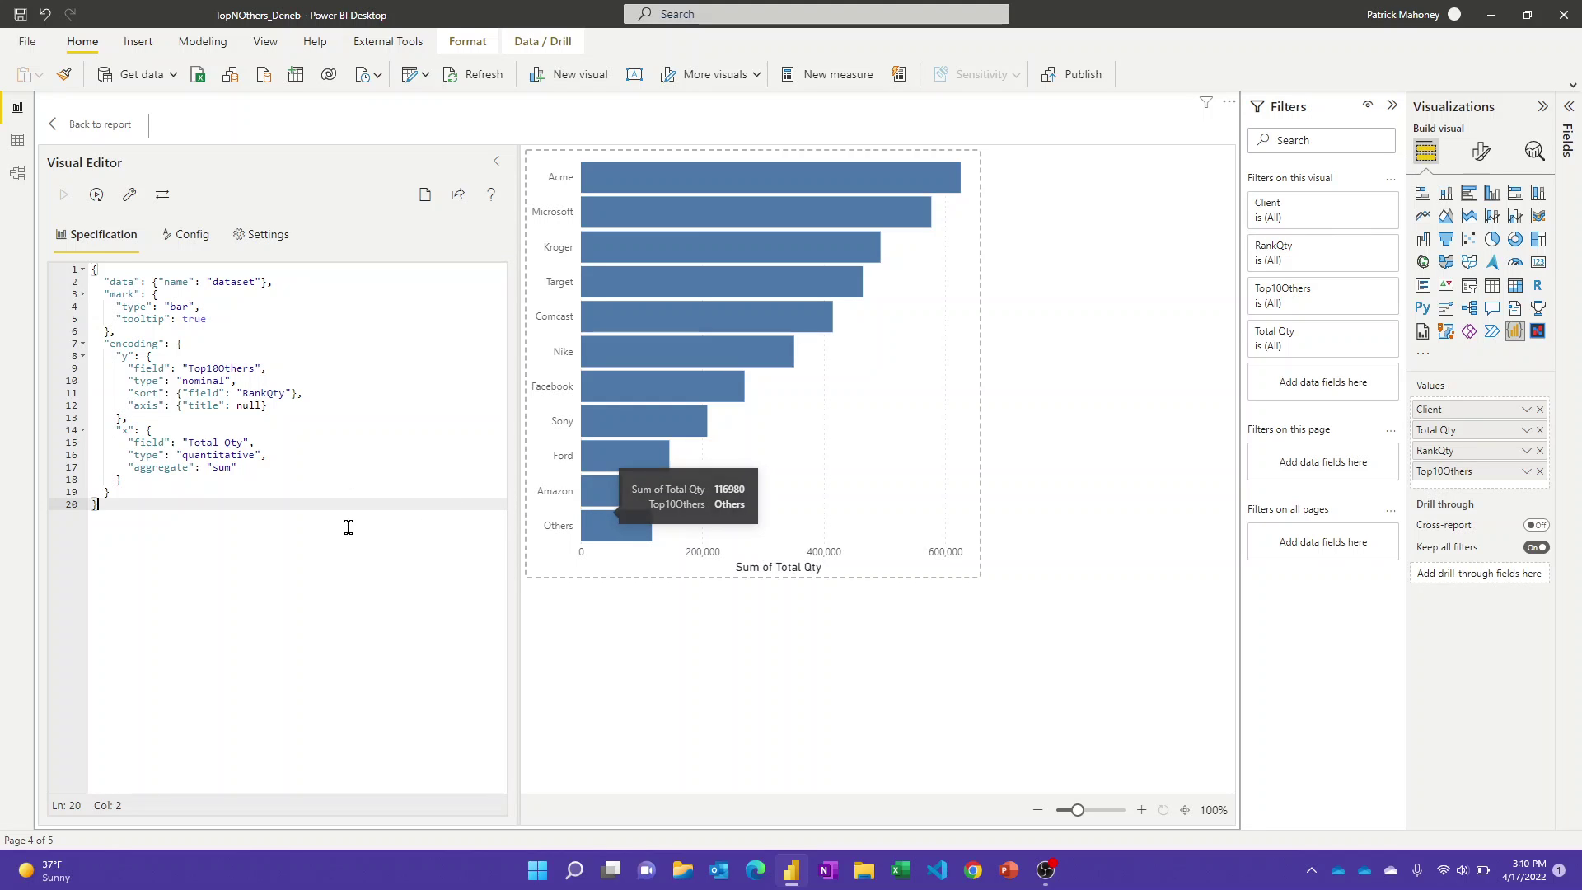
left_click_drag(238, 467, 128, 469)
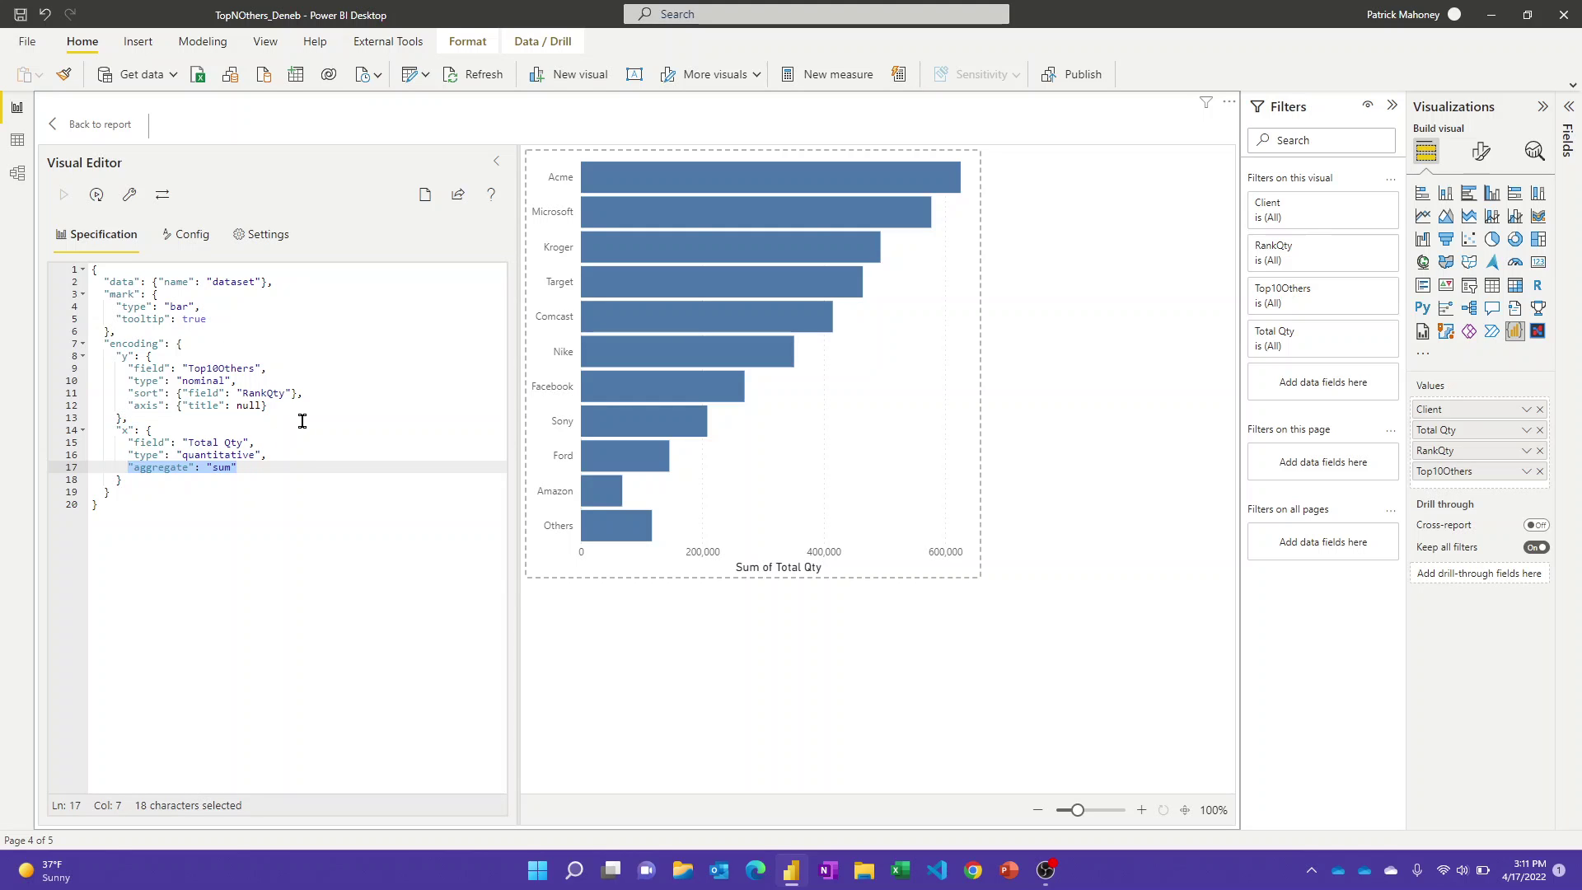
left_click(92, 128)
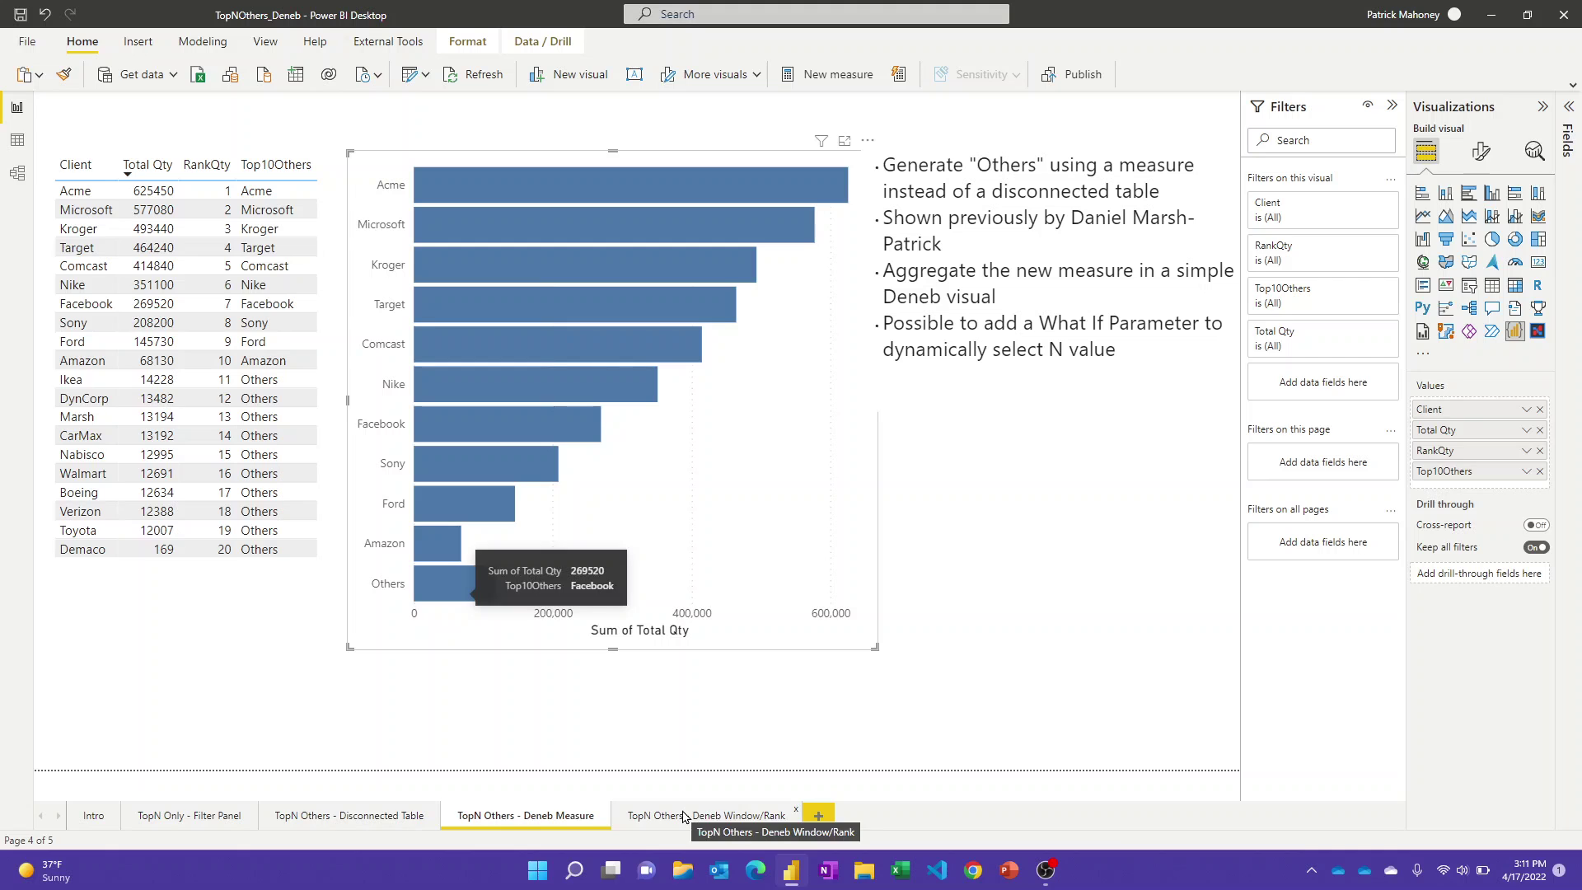
On the Deneb Window/Rank page, lower the N slider to 9 and open the chart in the Deneb editor.
left_click(682, 816)
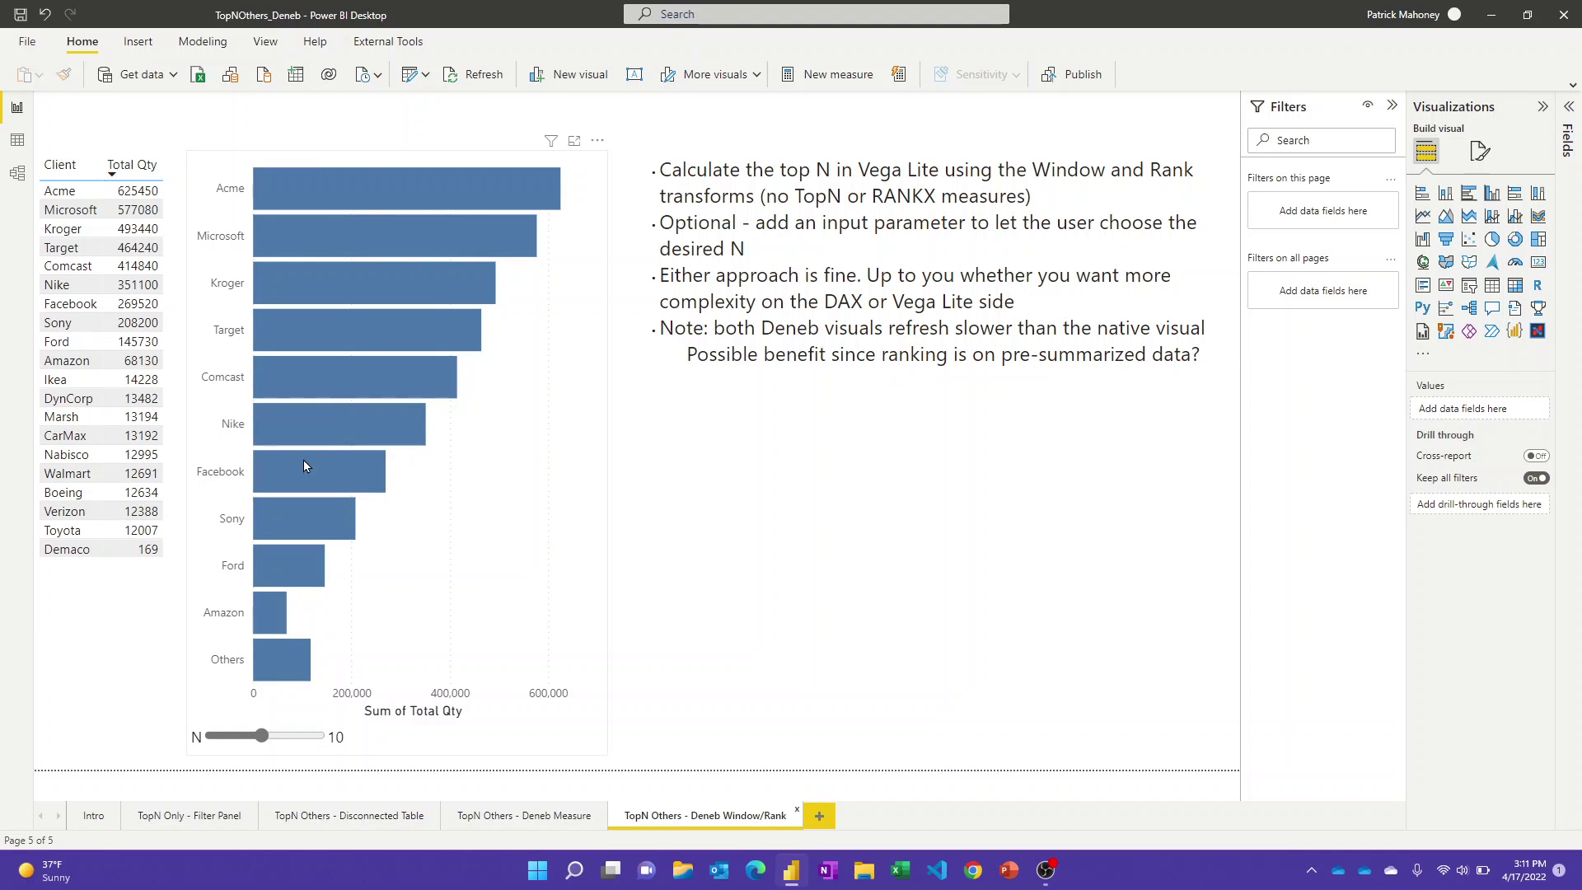
mouse_move(452, 310)
mouse_move(262, 736)
left_mouse_down()
mouse_move(241, 738)
mouse_move(258, 737)
left_mouse_up()
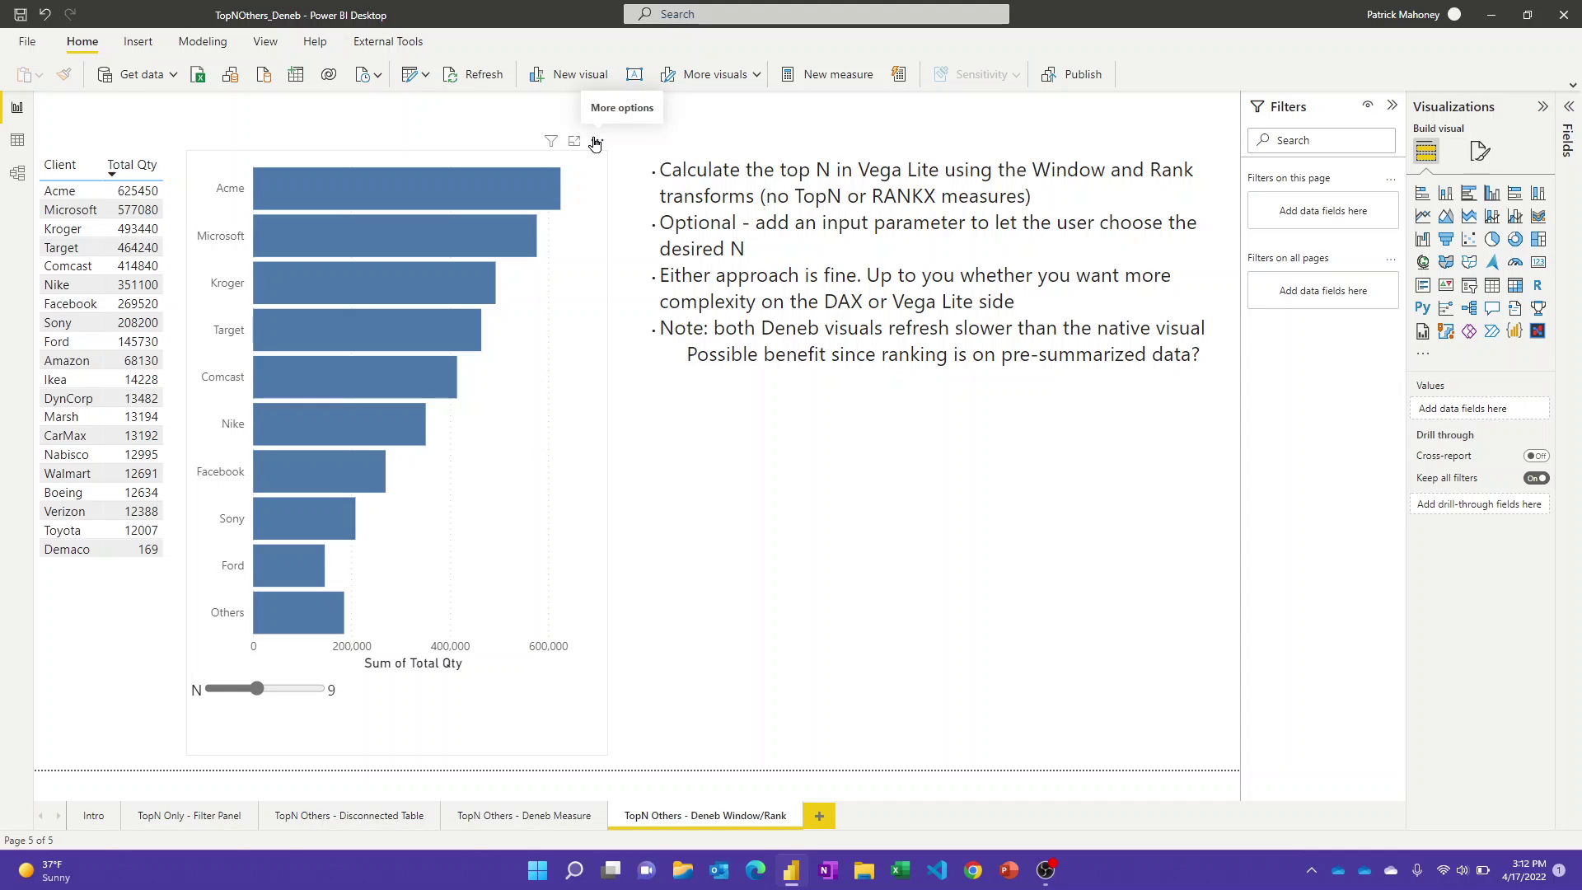
left_click(595, 143)
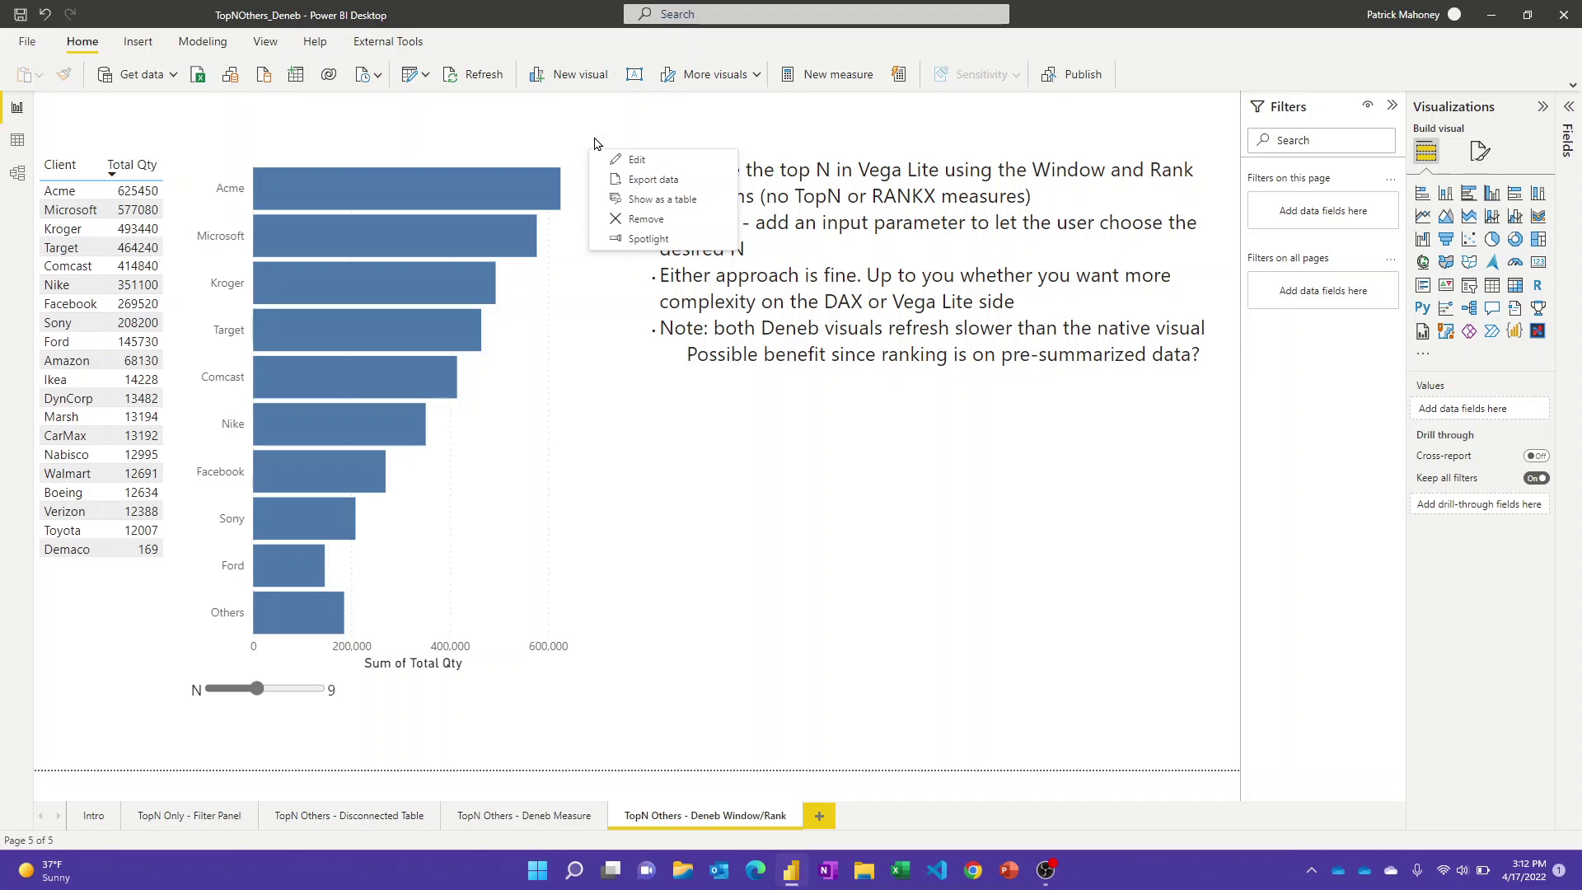
left_click(634, 160)
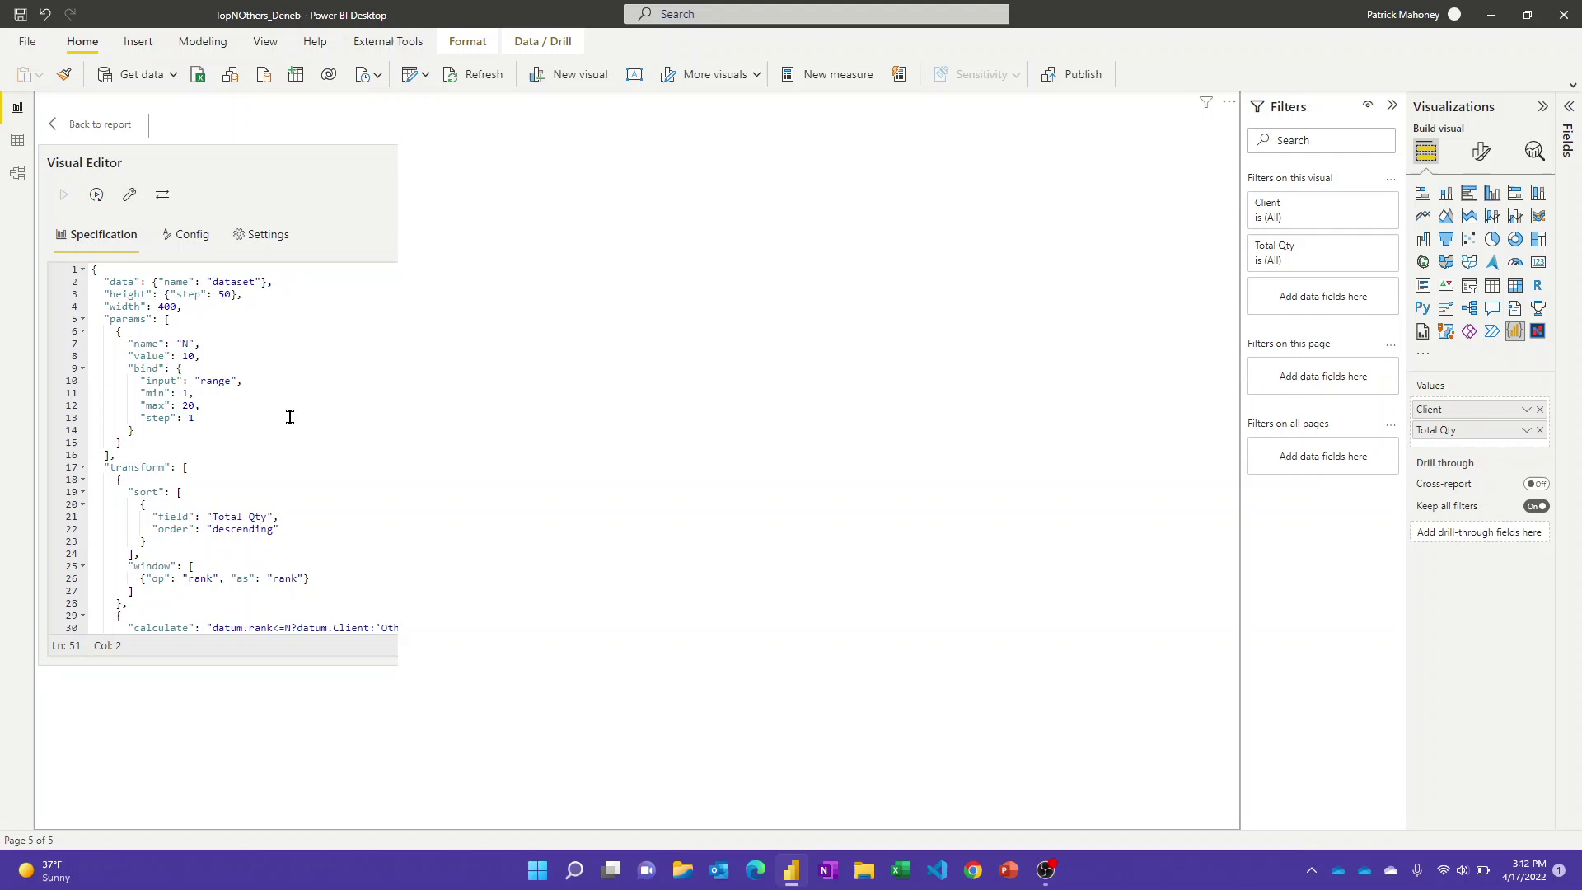
Review the Deneb spec and highlight the params block defining N as a 1–20 range slider.
scroll(275, 417, "down", 2)
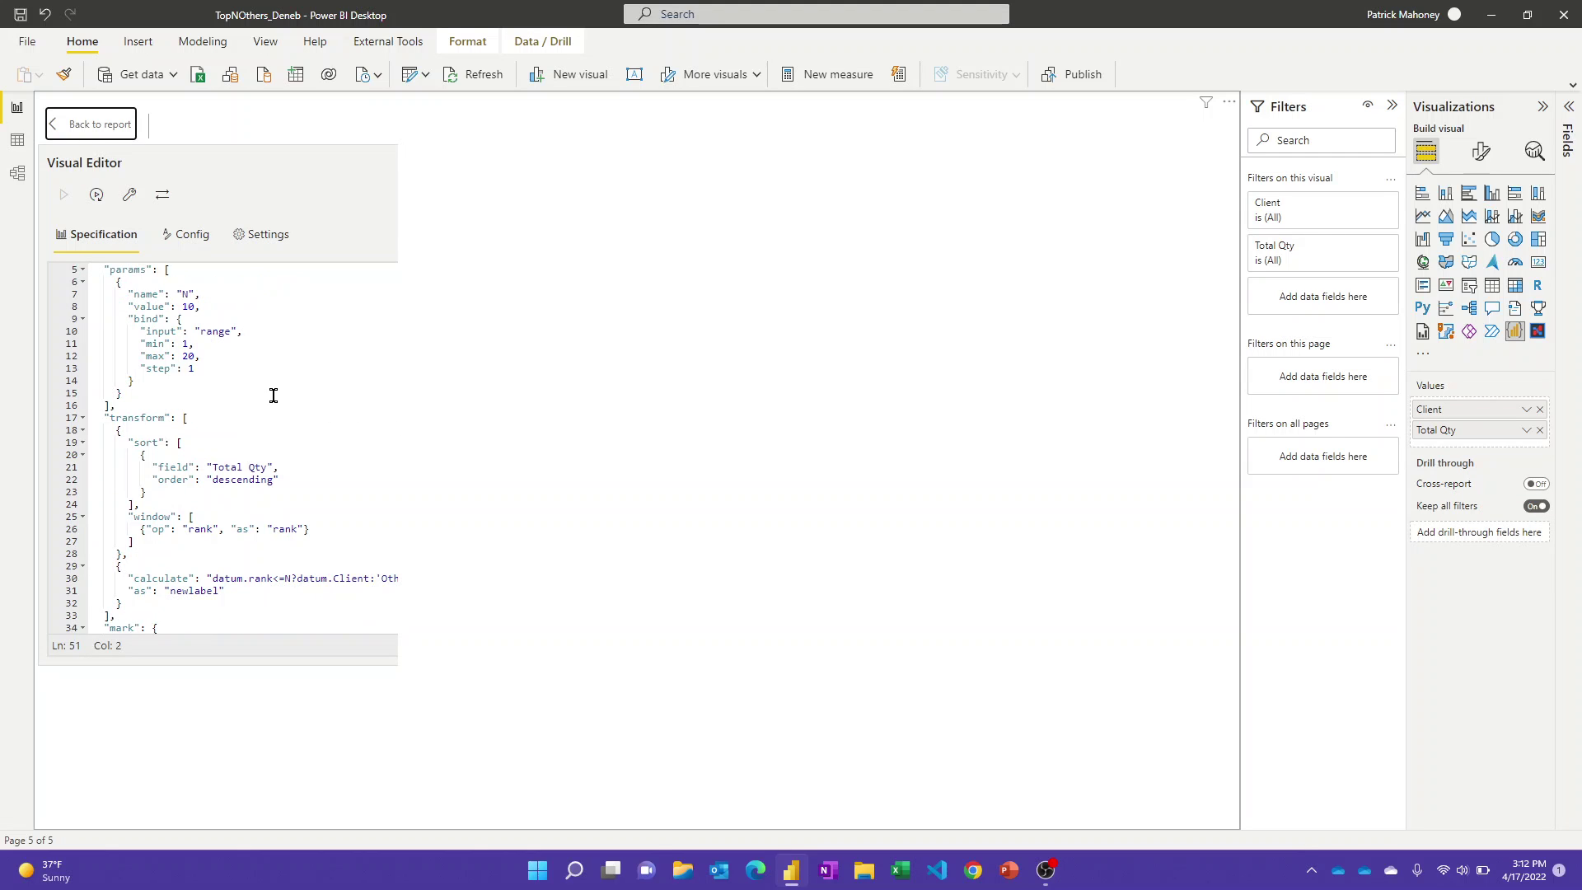
scroll(274, 396, "down", 2)
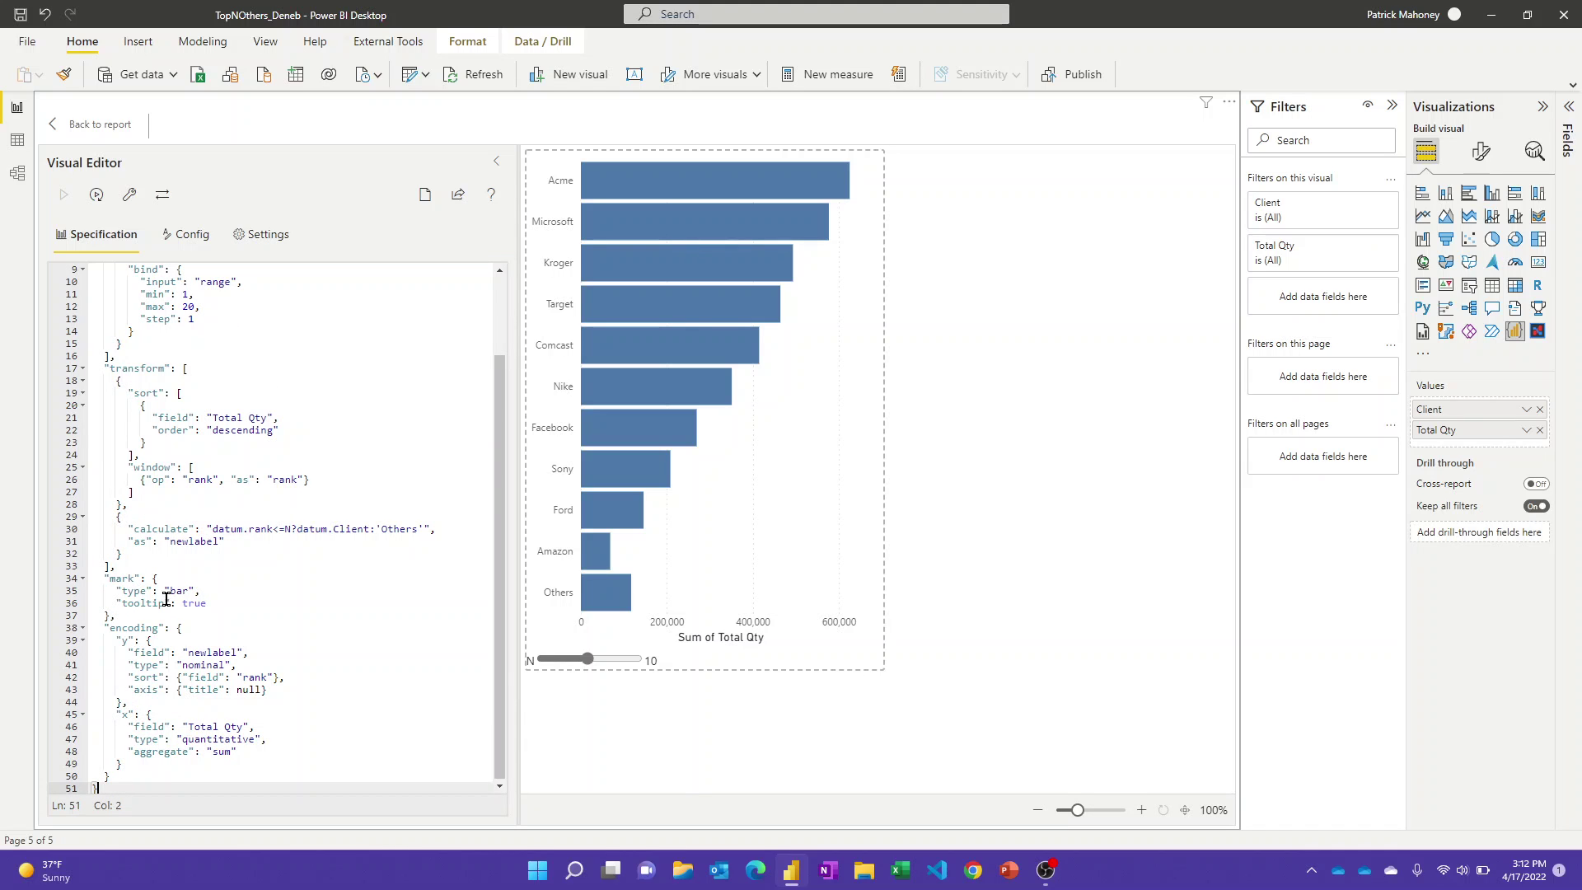
scroll(210, 466, "up", 3)
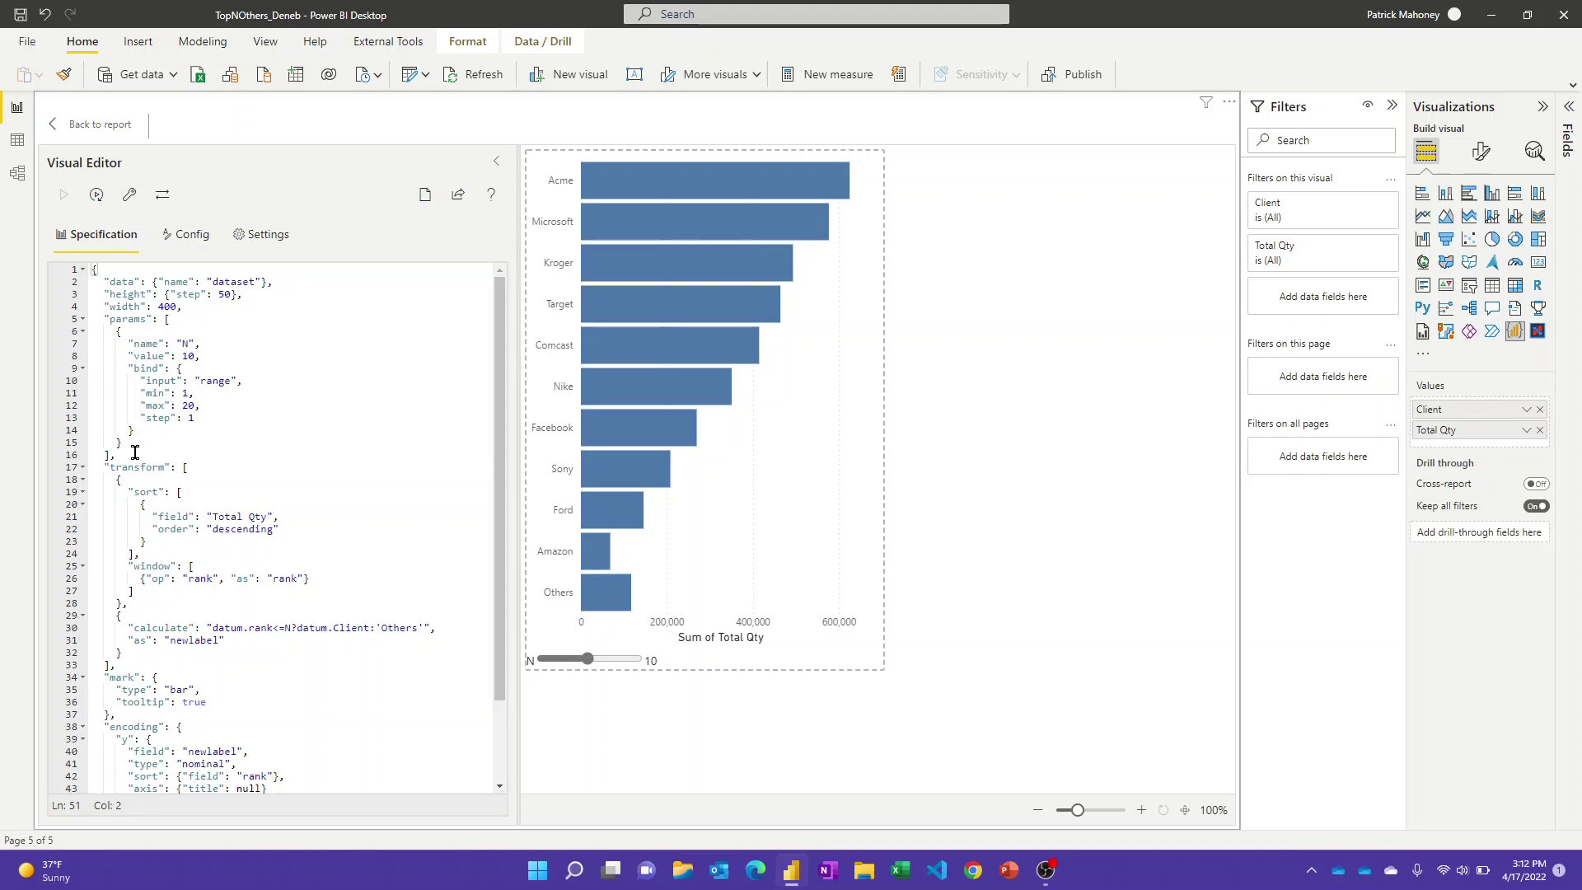
left_click_drag(135, 452, 82, 319)
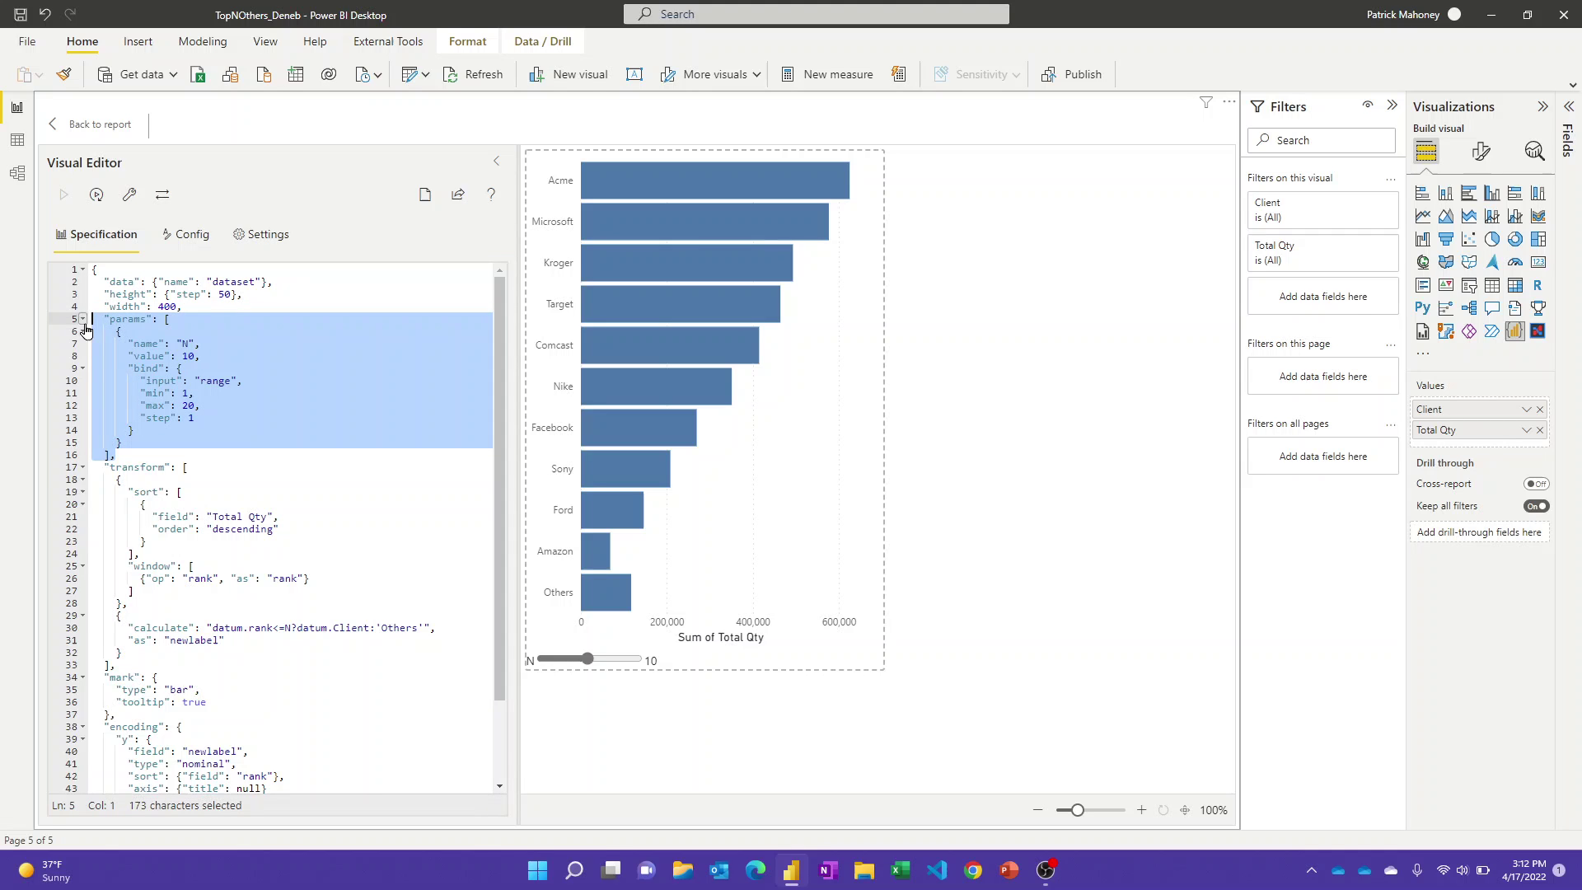
left_click(183, 343)
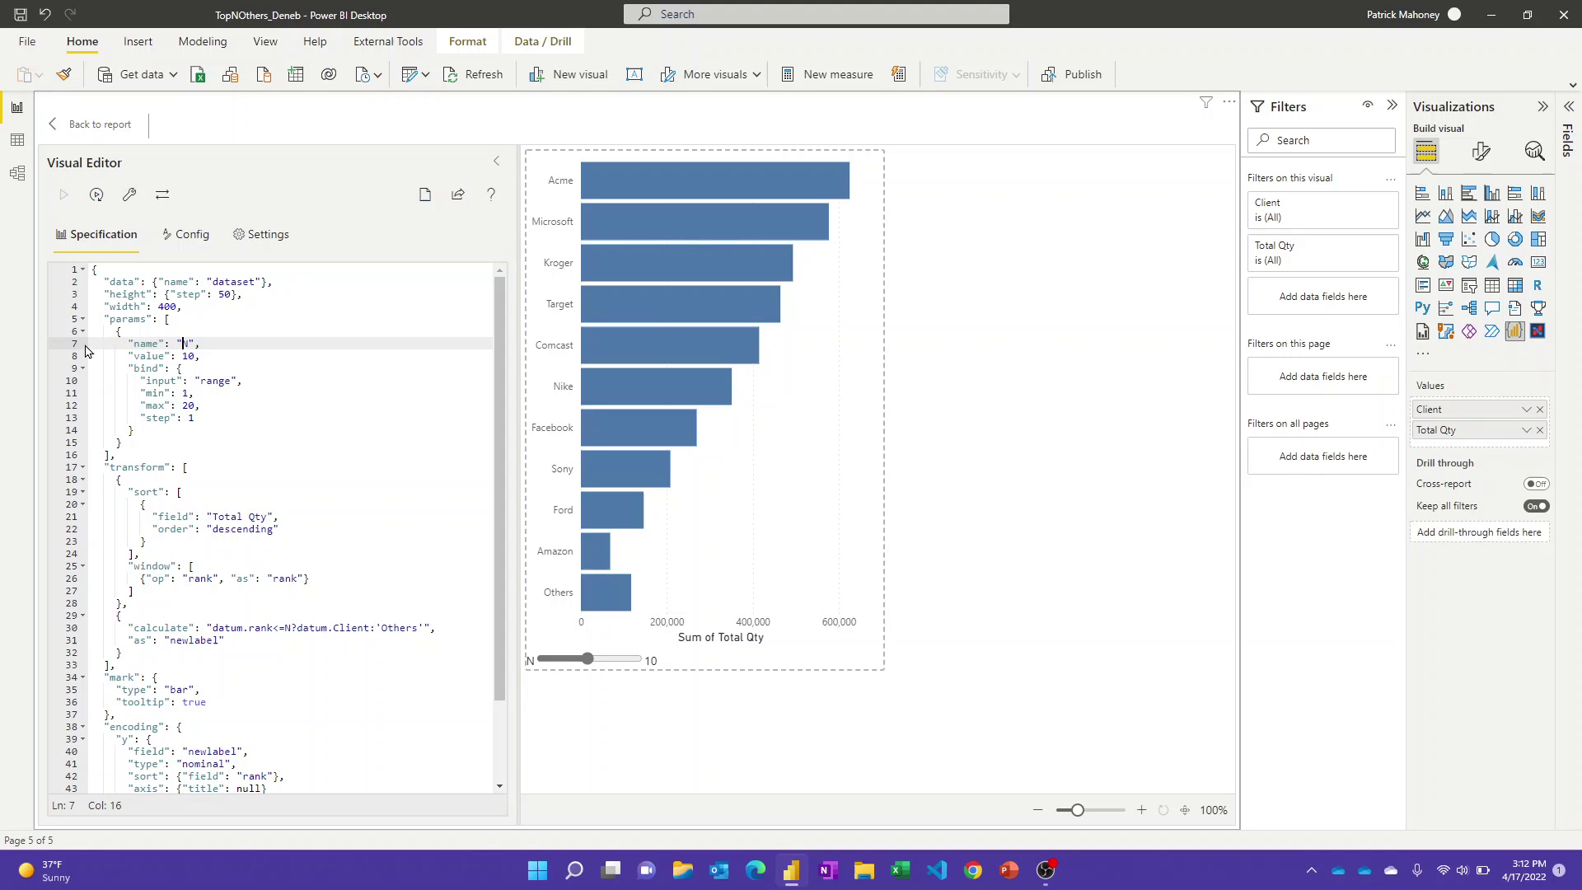
Collapse the params block and highlight the window transform's rank operation in the spec.
left_click(81, 320)
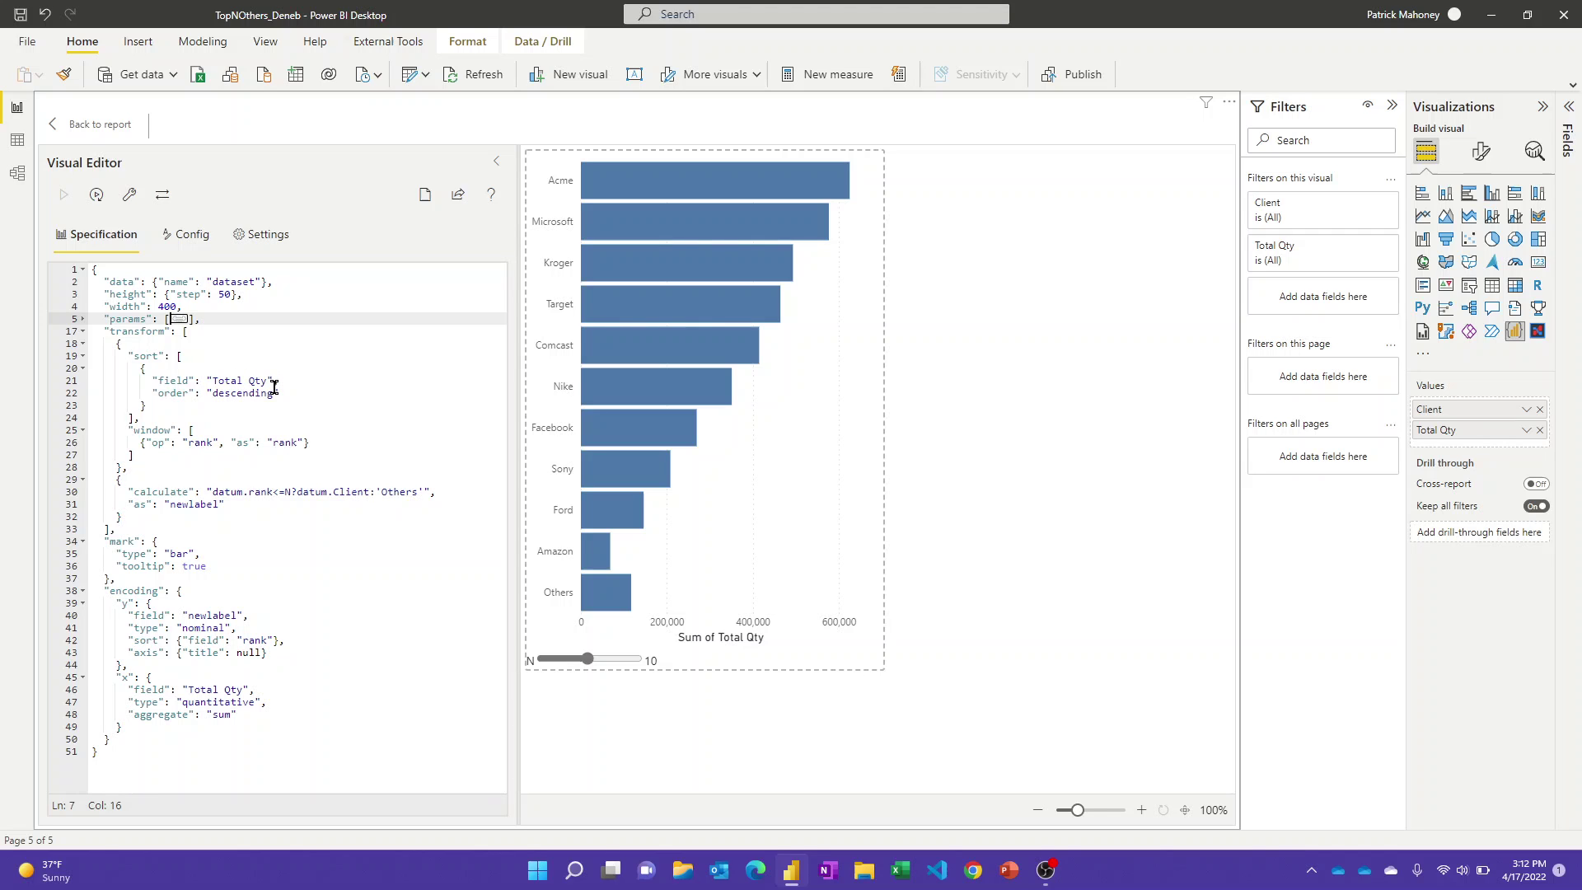
left_click(148, 429)
double_click(153, 429)
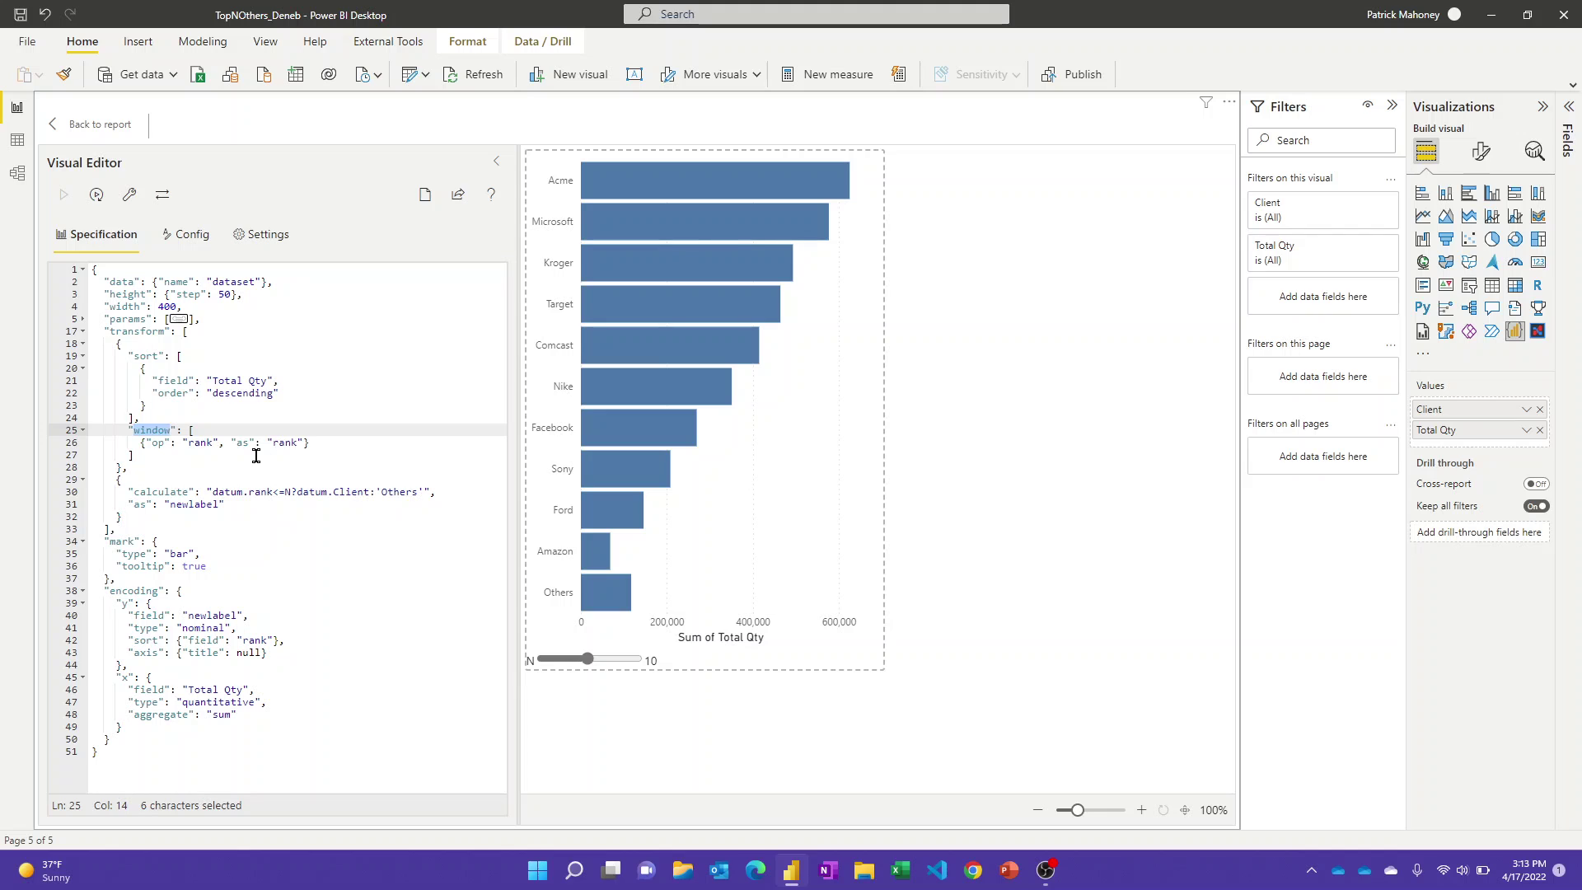
left_click(203, 444)
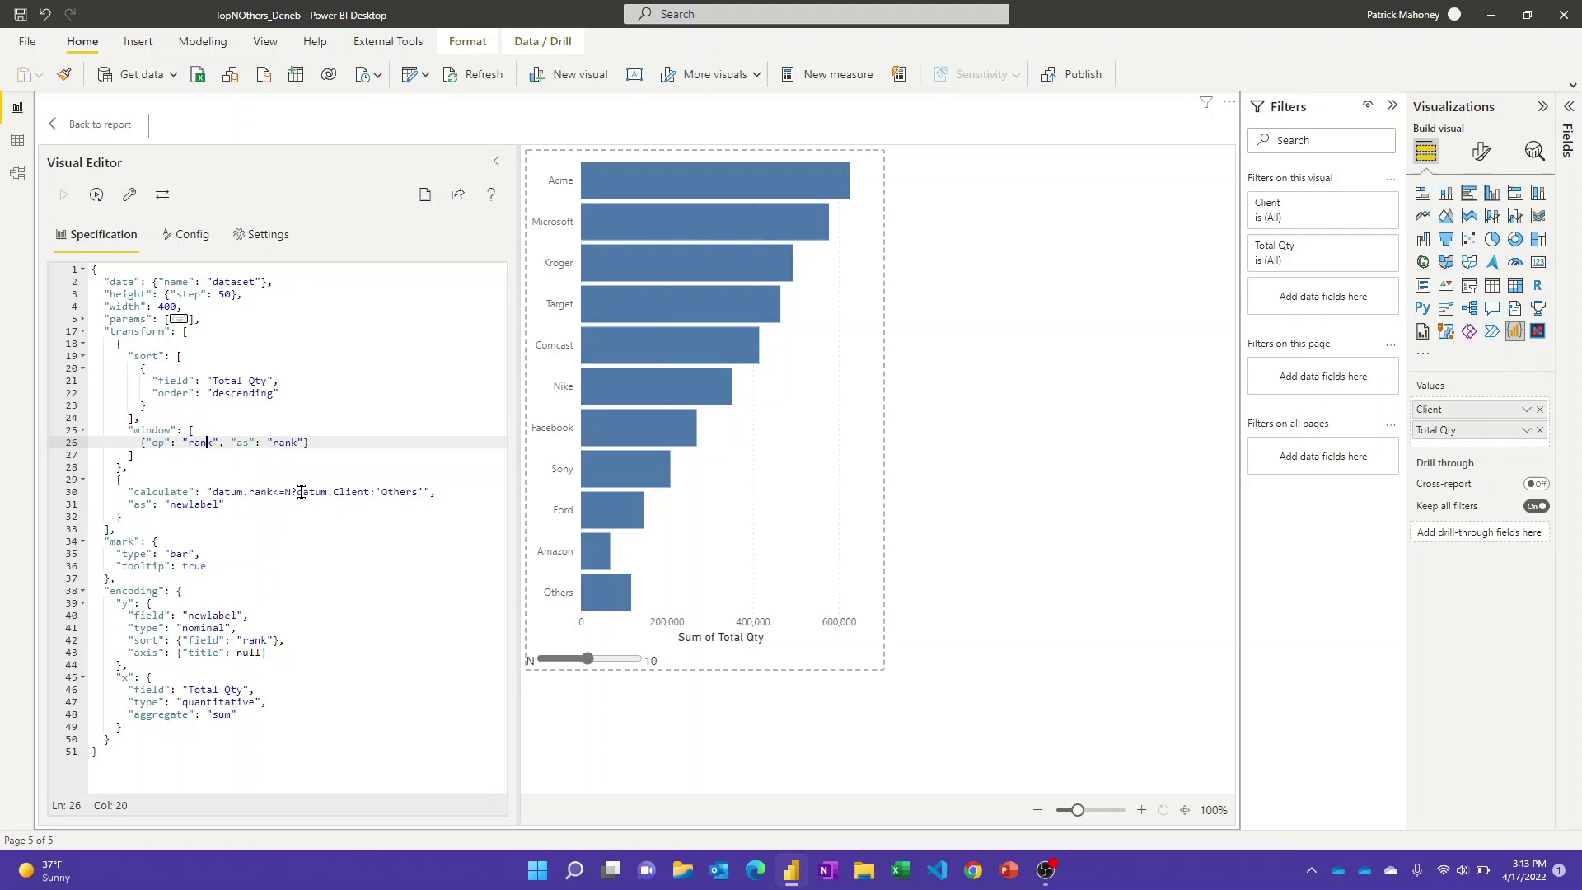
left_click_drag(299, 492, 360, 492)
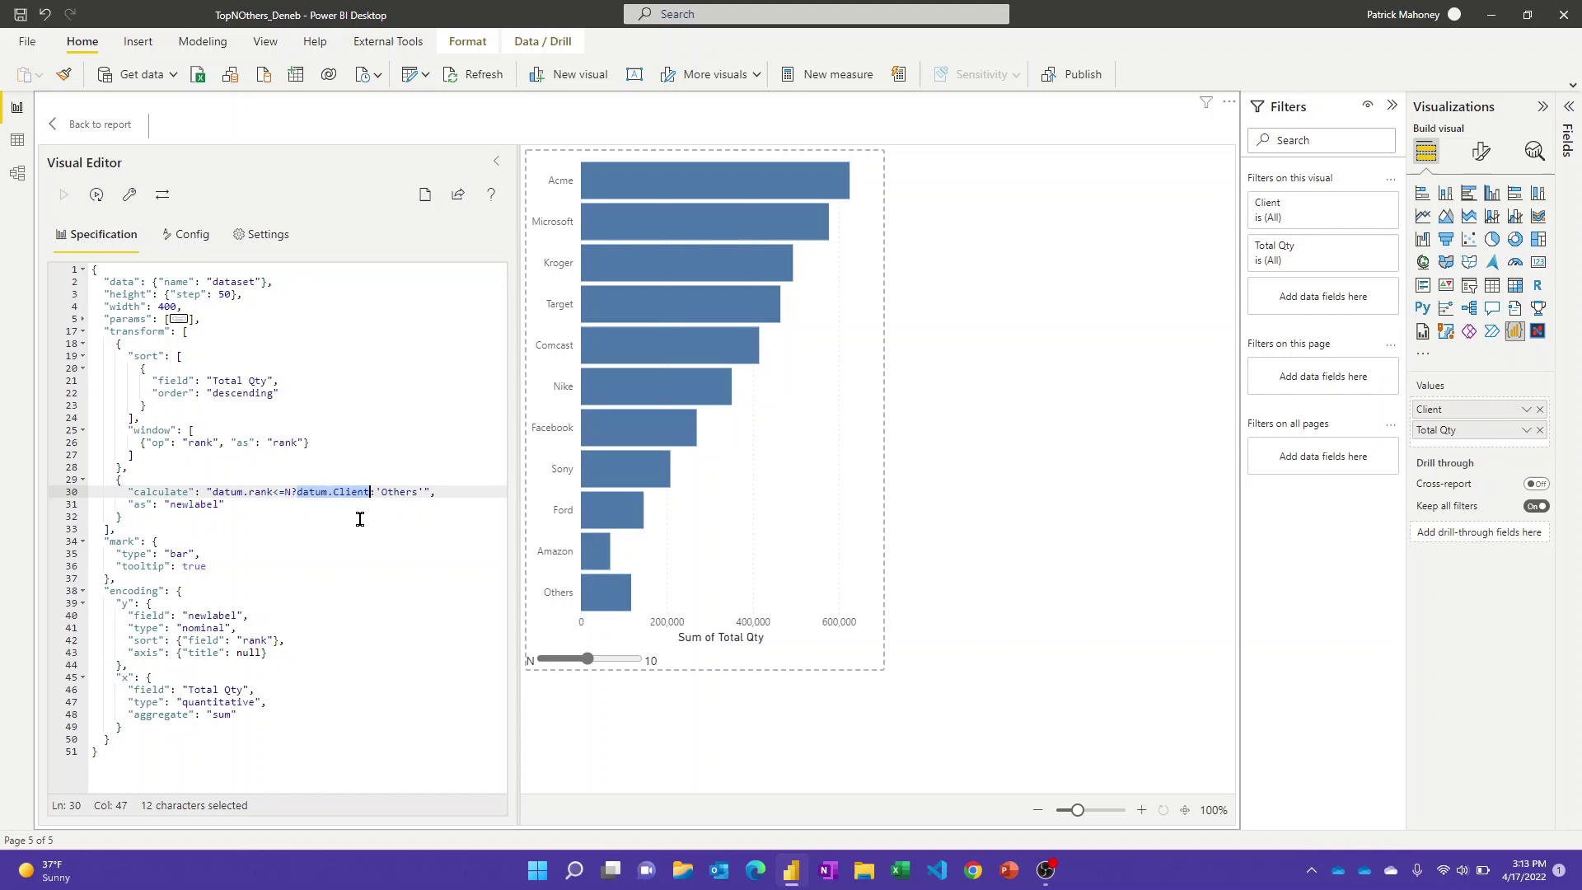
left_click(407, 492)
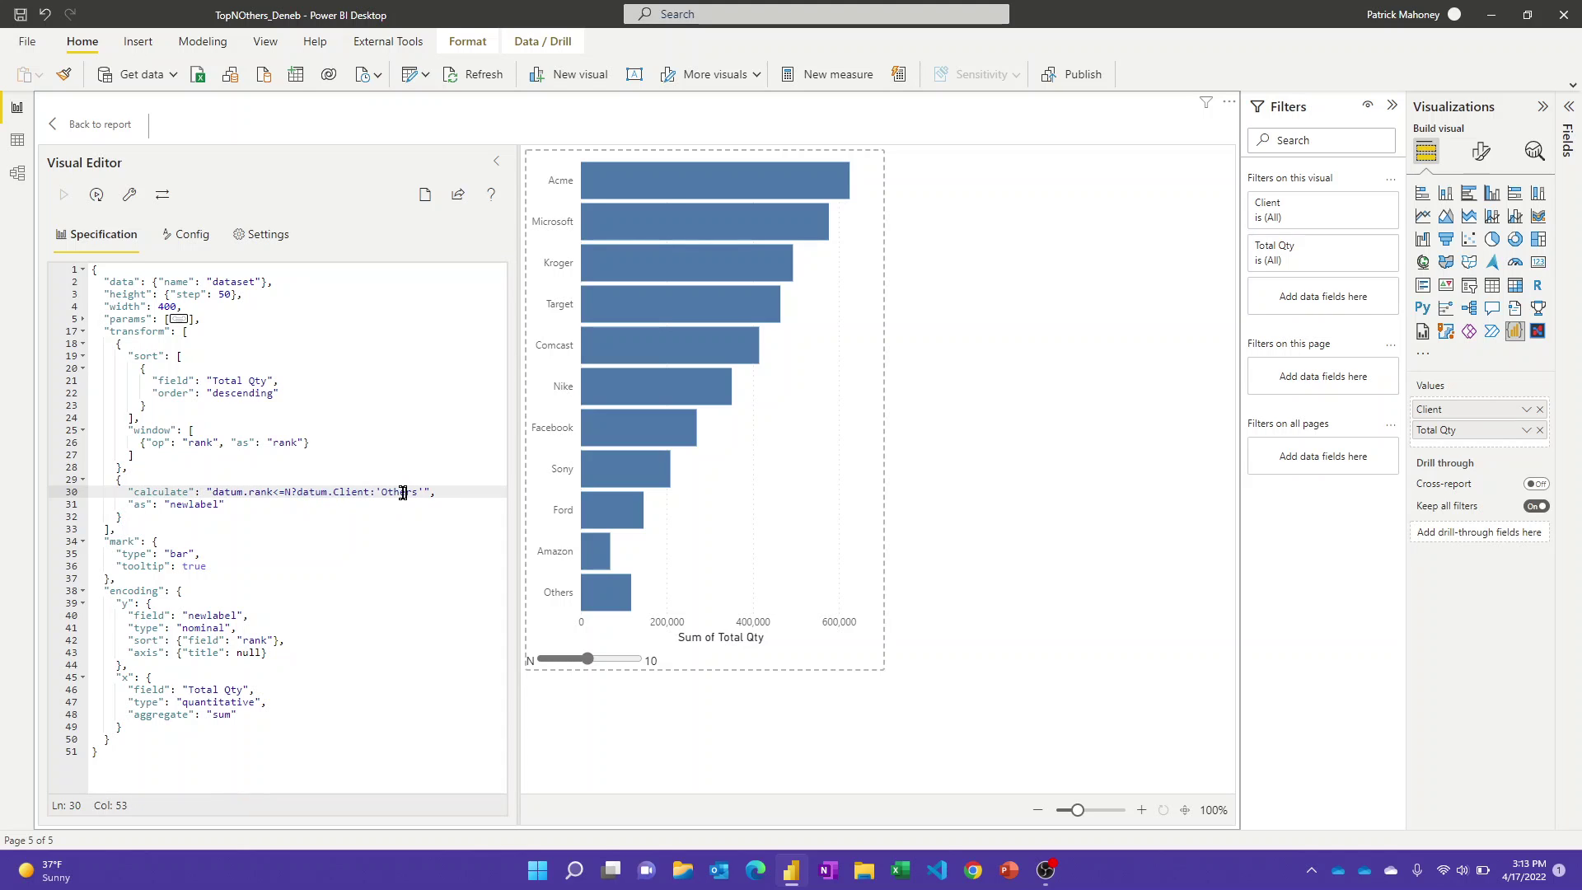
left_click(188, 504)
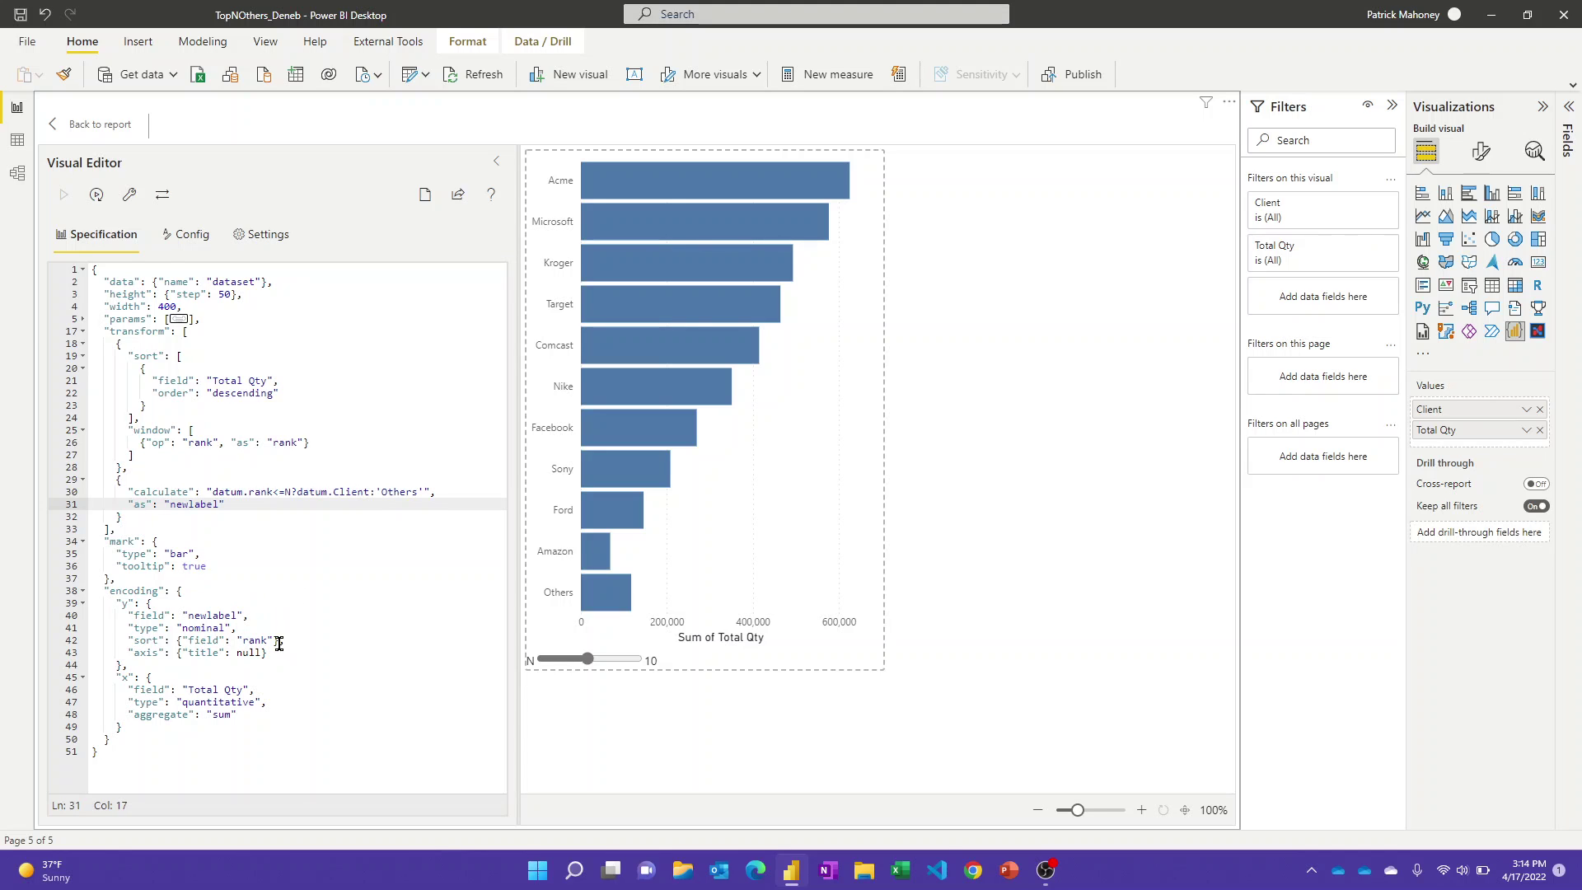
left_click_drag(183, 616, 243, 615)
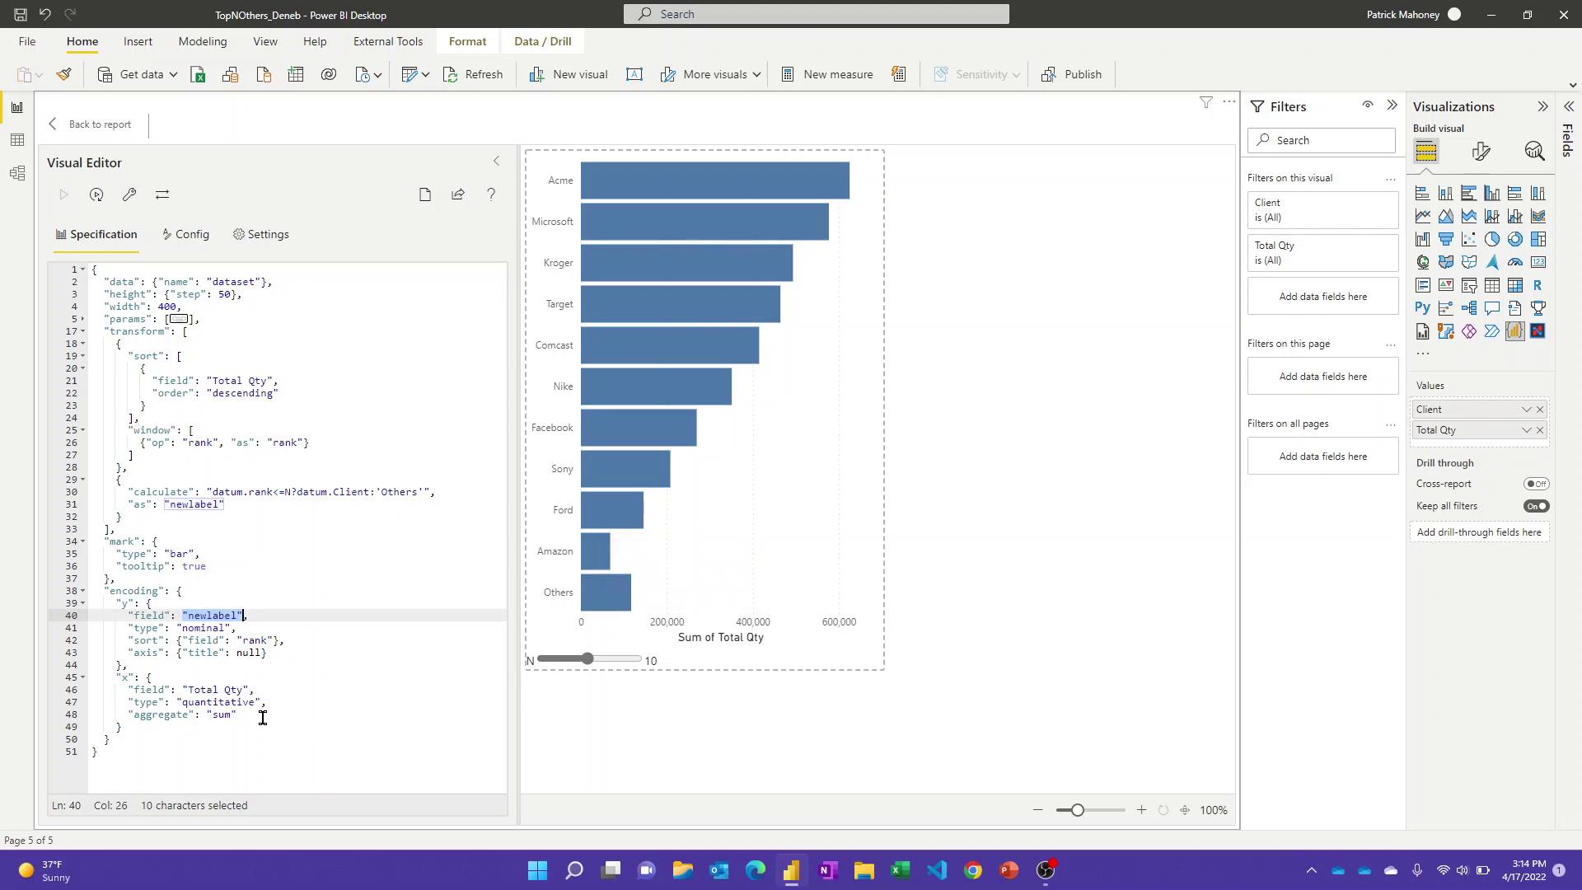
left_click_drag(262, 716, 127, 716)
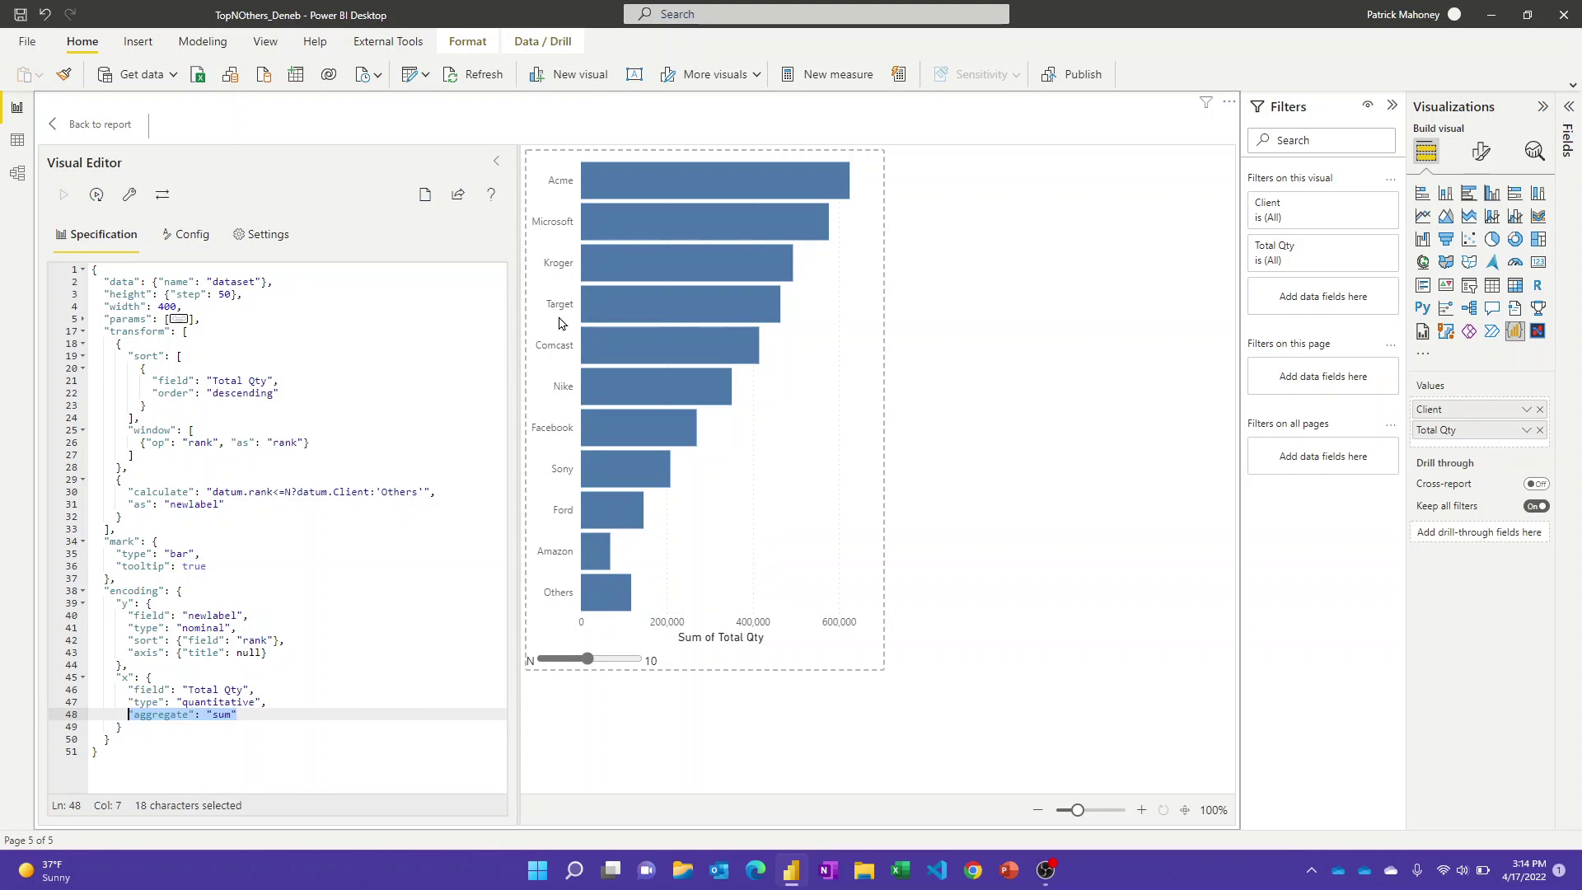
mouse_move(624, 328)
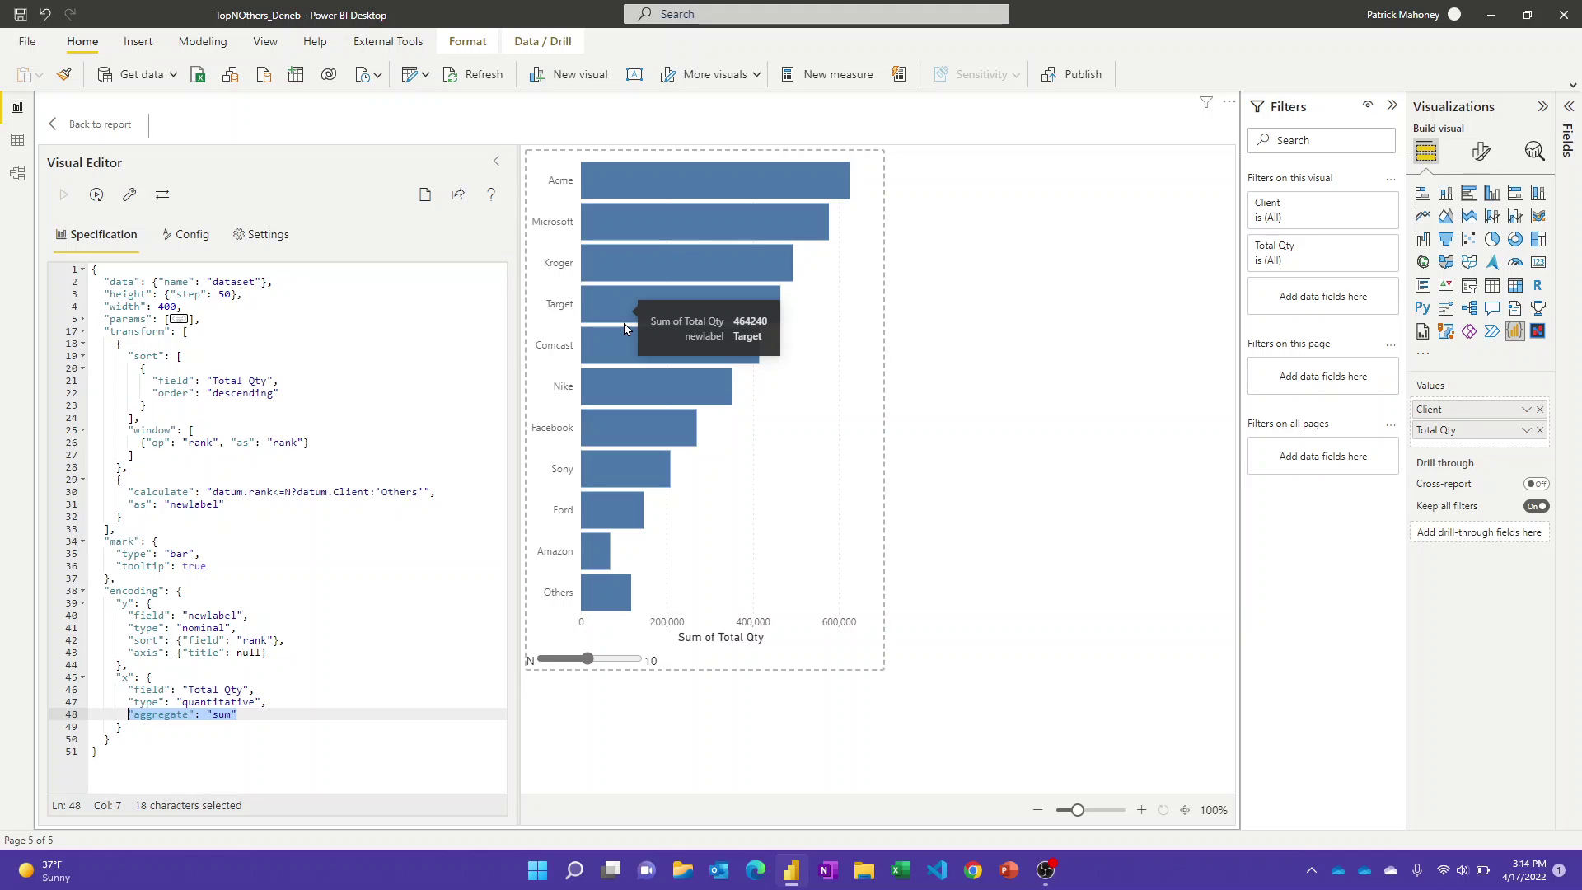
left_click(106, 131)
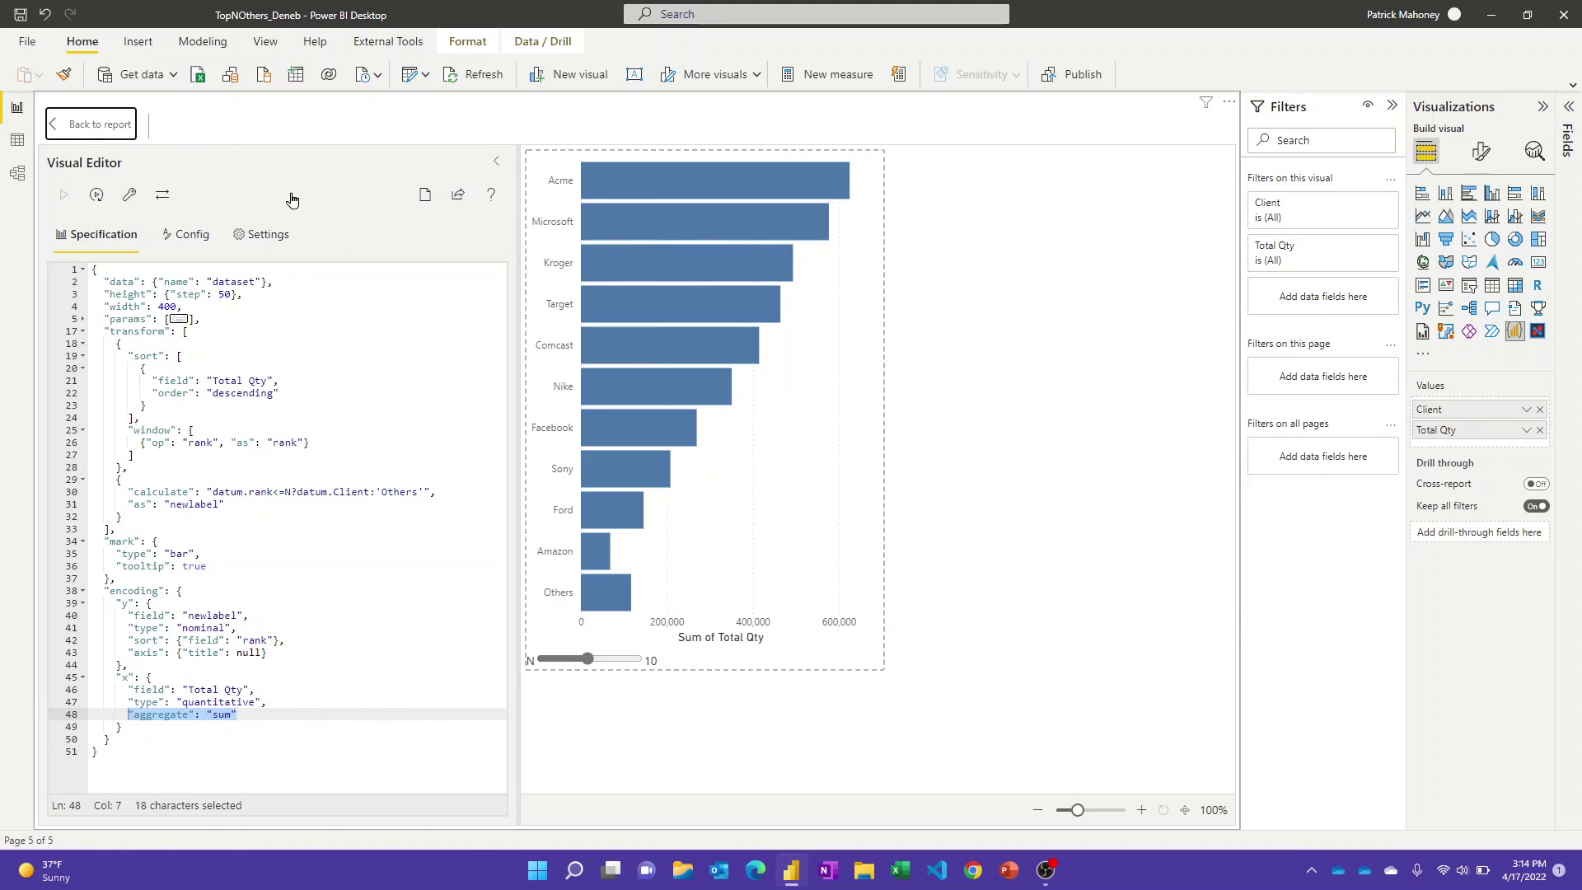